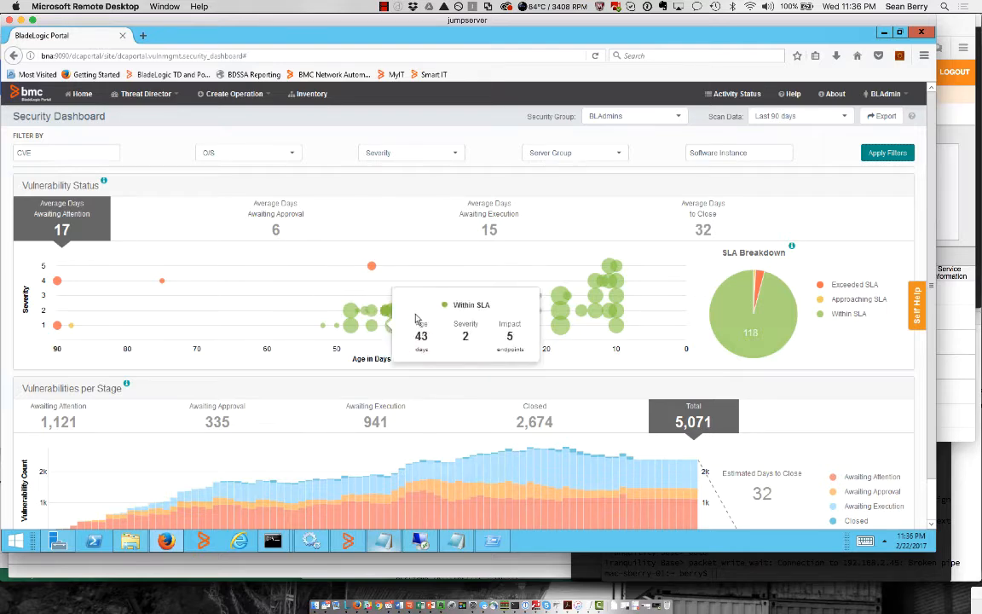
Display the BLAdmins Security Dashboard for the last 90 days, showing 5,071 total vulnerabilities
mouse_move(446, 311)
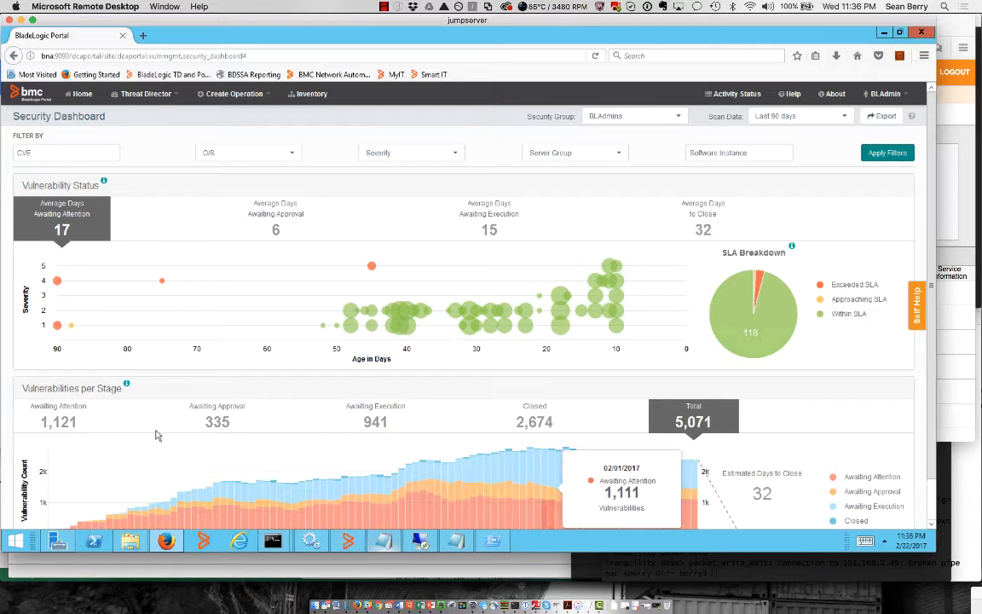
click(53, 424)
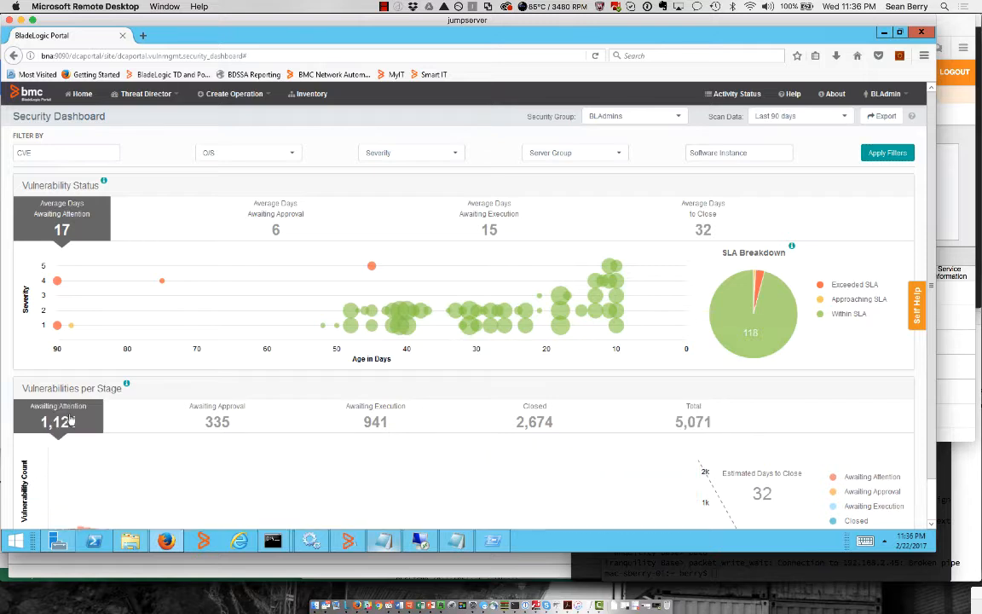
click(220, 423)
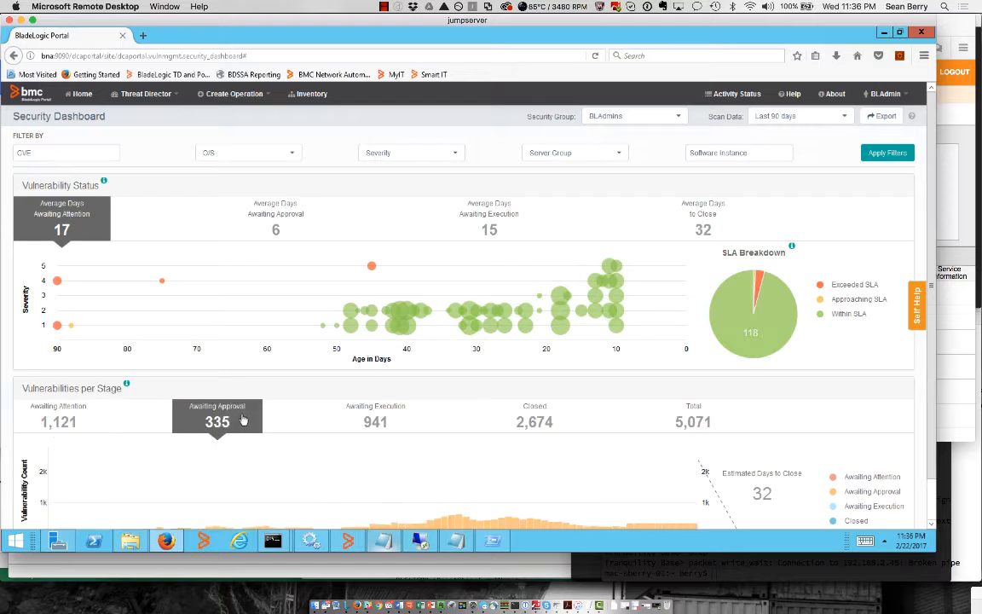
click(372, 423)
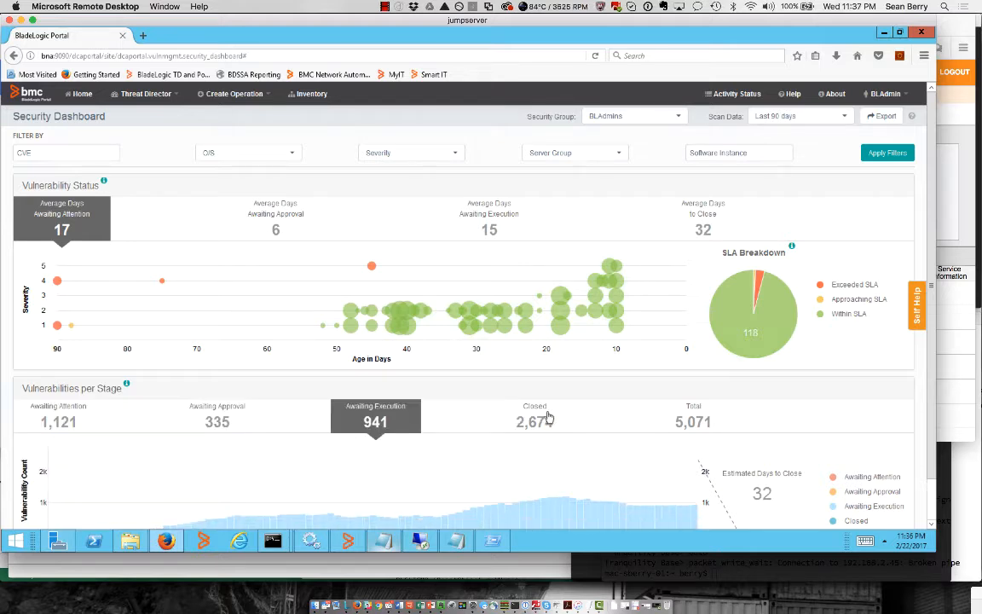
click(713, 417)
scroll(691, 417, down, 1)
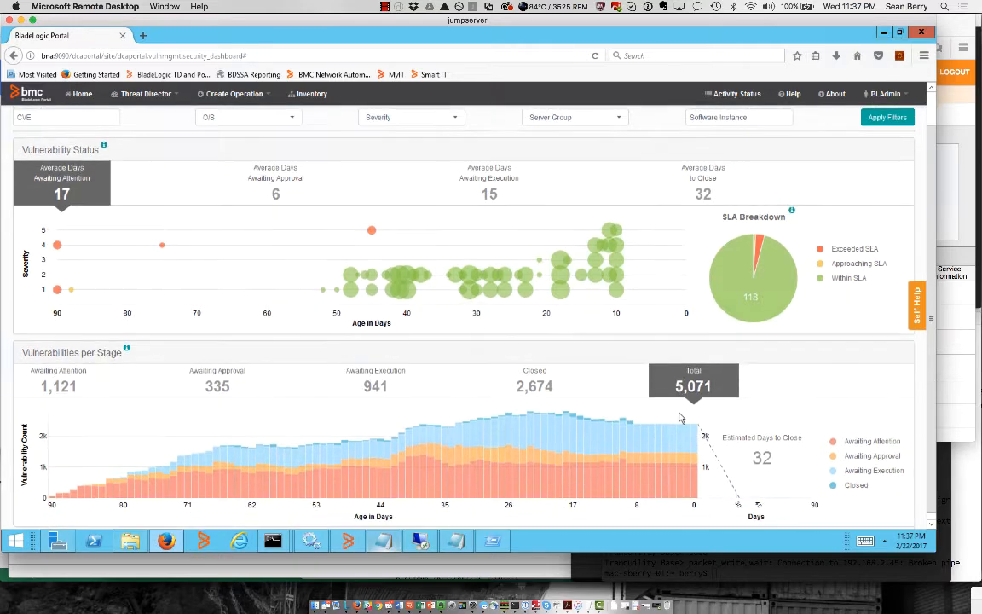
scroll(679, 416, up, 1)
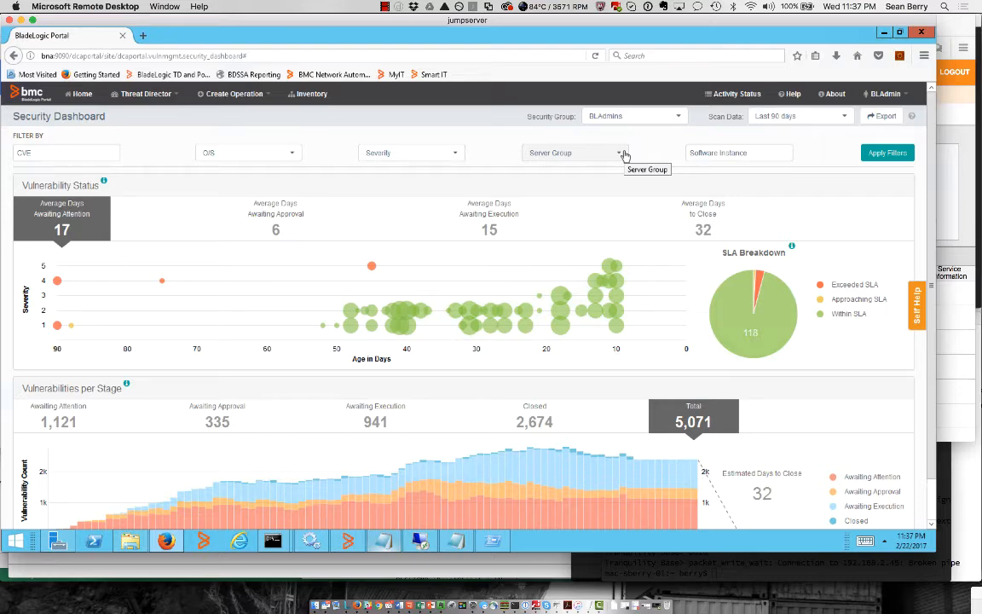
Filter the Security Dashboard to the Transaction Clearing server group
click(623, 155)
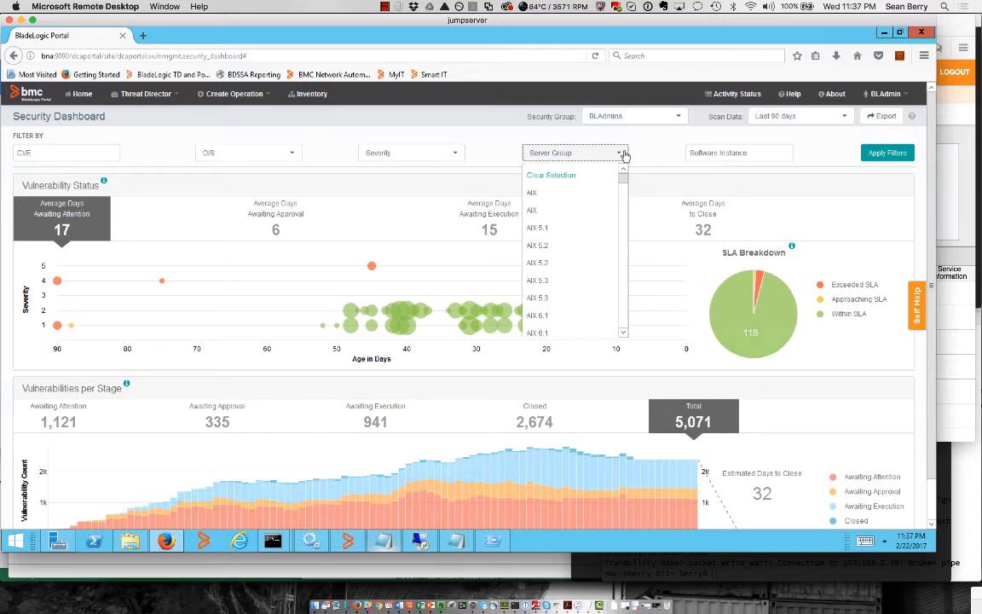
key(r)
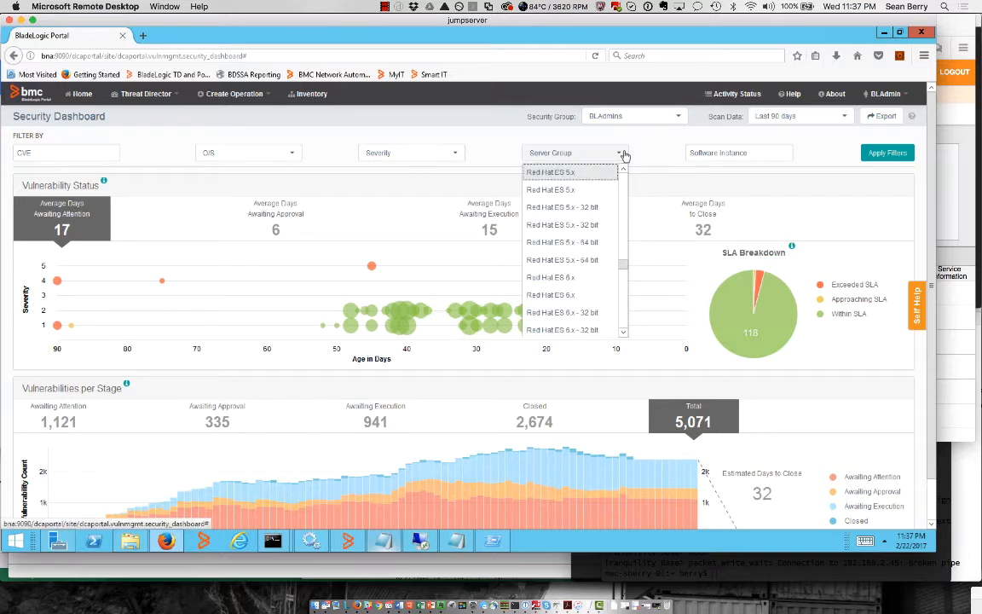
key(t)
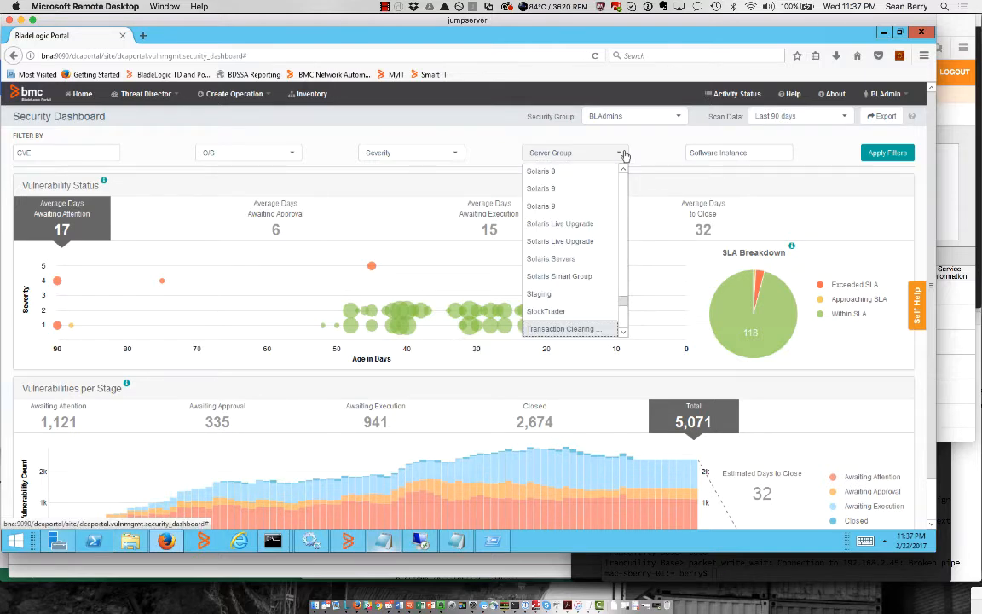
click(601, 331)
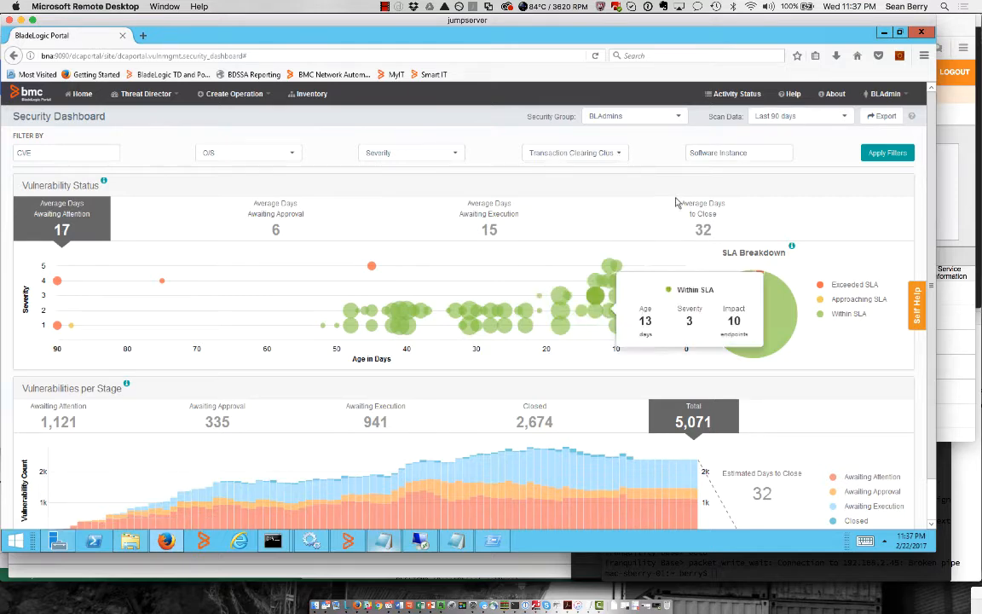
click(886, 152)
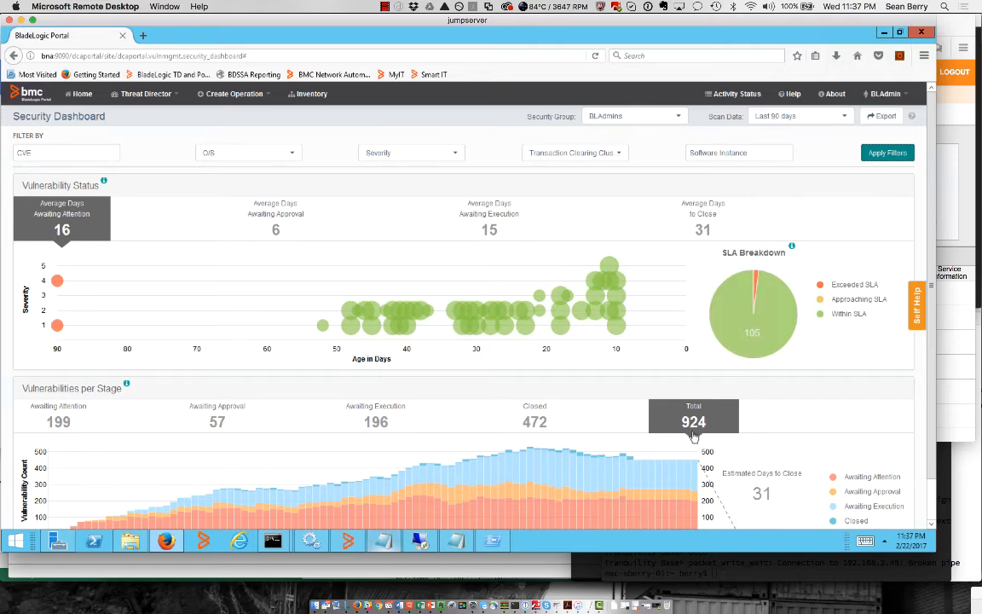
scroll(693, 436, down, 1)
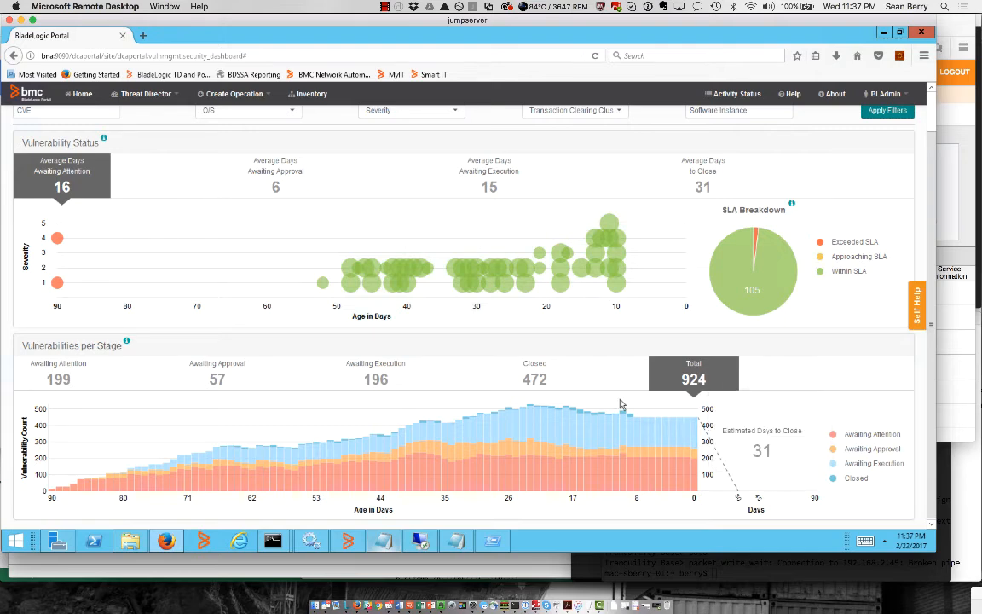
scroll(621, 406, up, 1)
Add a Severity 5 filter, leaving 280 vulnerabilities with 23 days to close
click(434, 157)
click(407, 193)
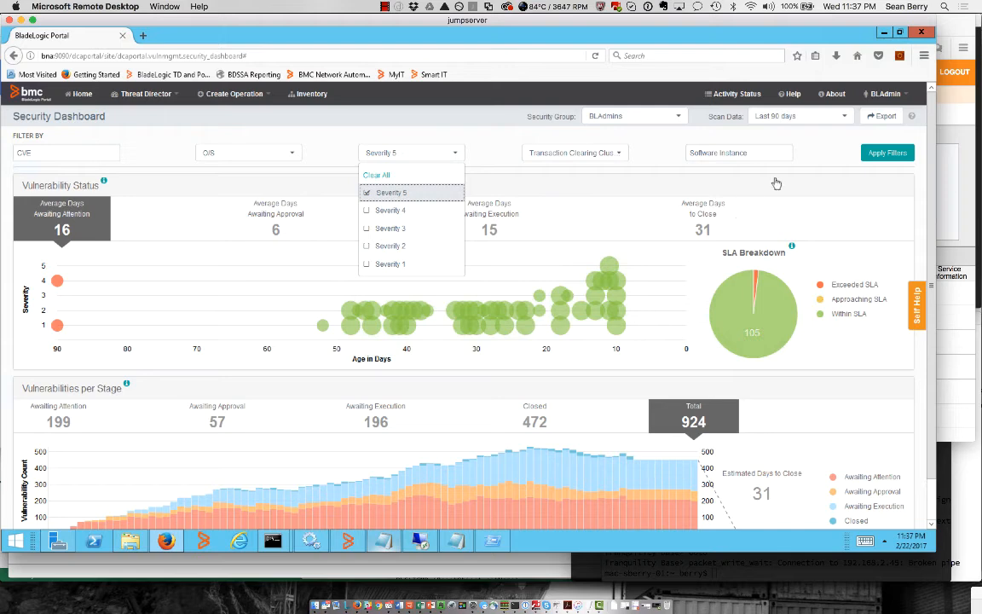
click(784, 137)
click(878, 155)
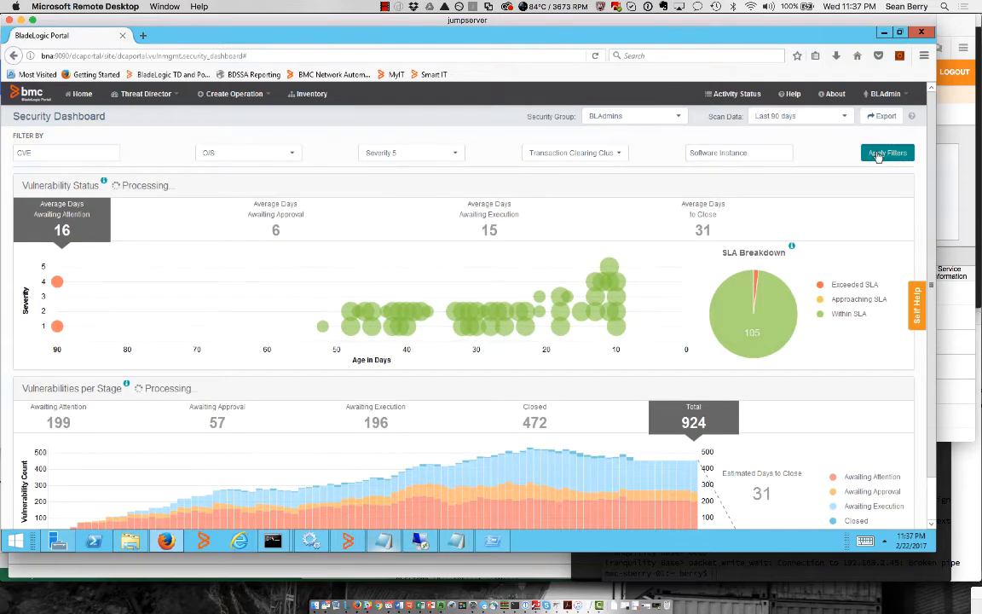
mouse_move(760, 332)
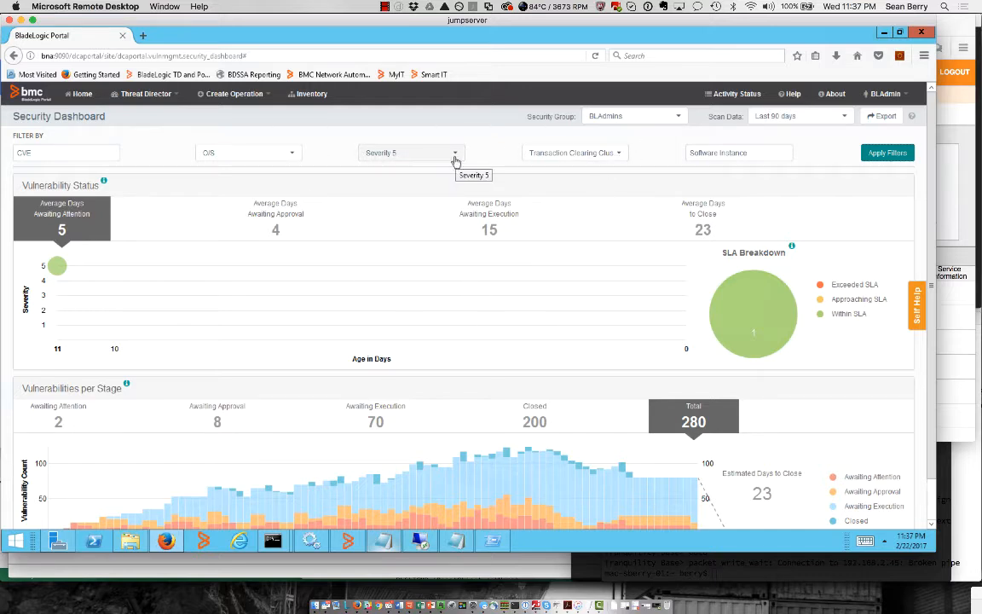
scroll(440, 300, down, 1)
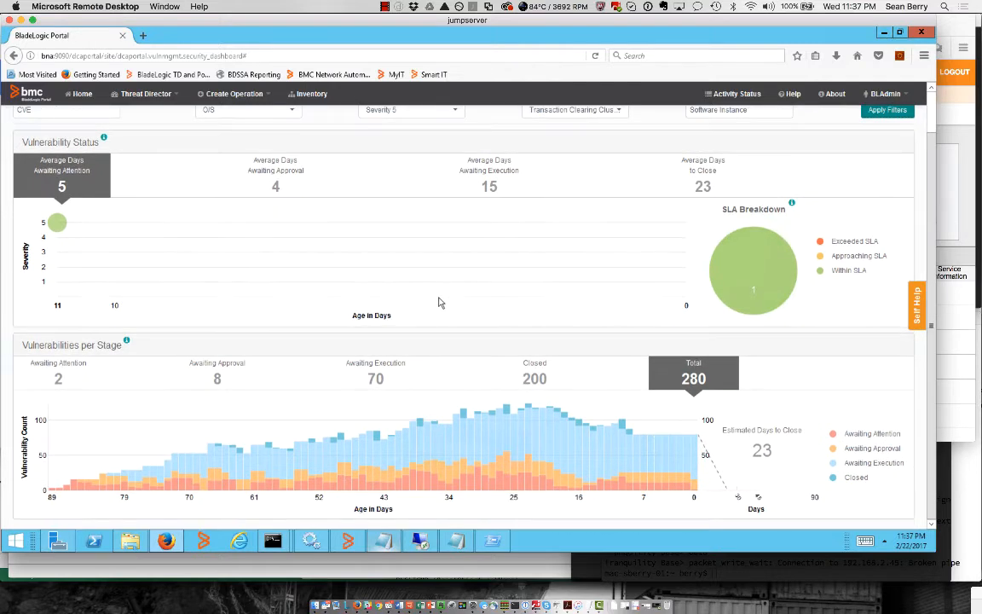
mouse_move(58, 223)
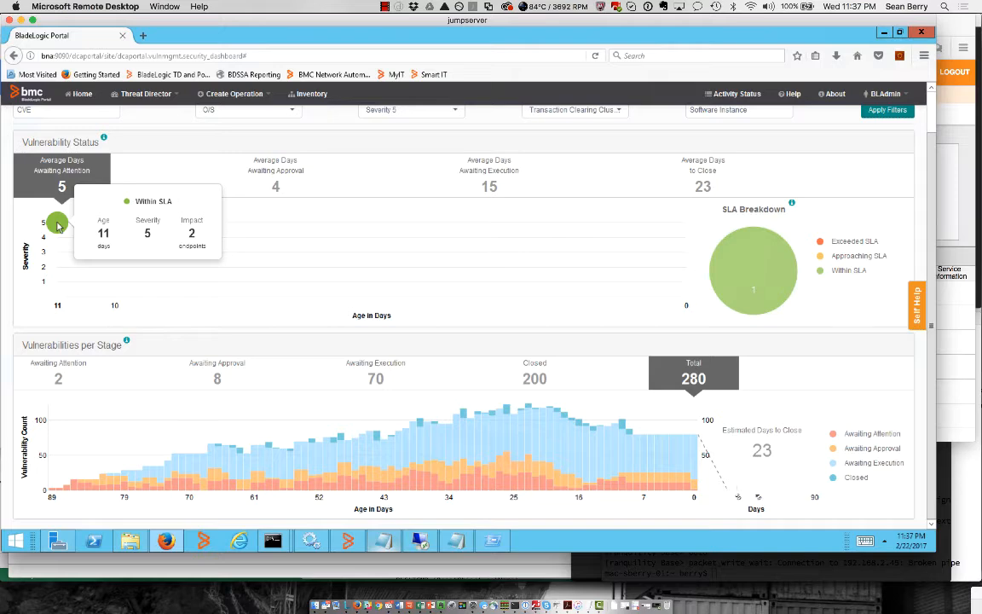
scroll(57, 223, up, 1)
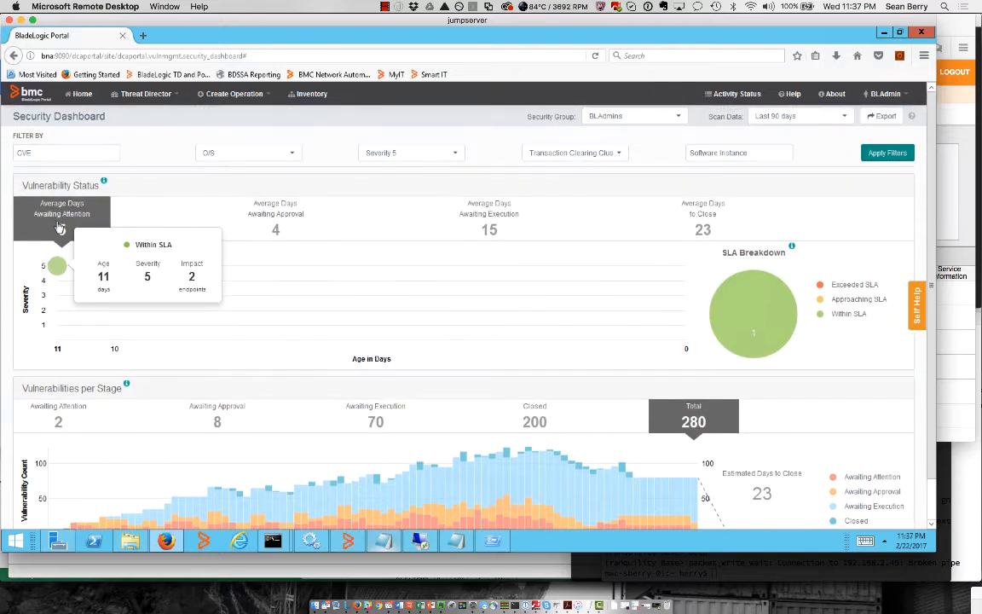
Switch to the Operator Dashboard and confirm its server group and severity filters
click(143, 94)
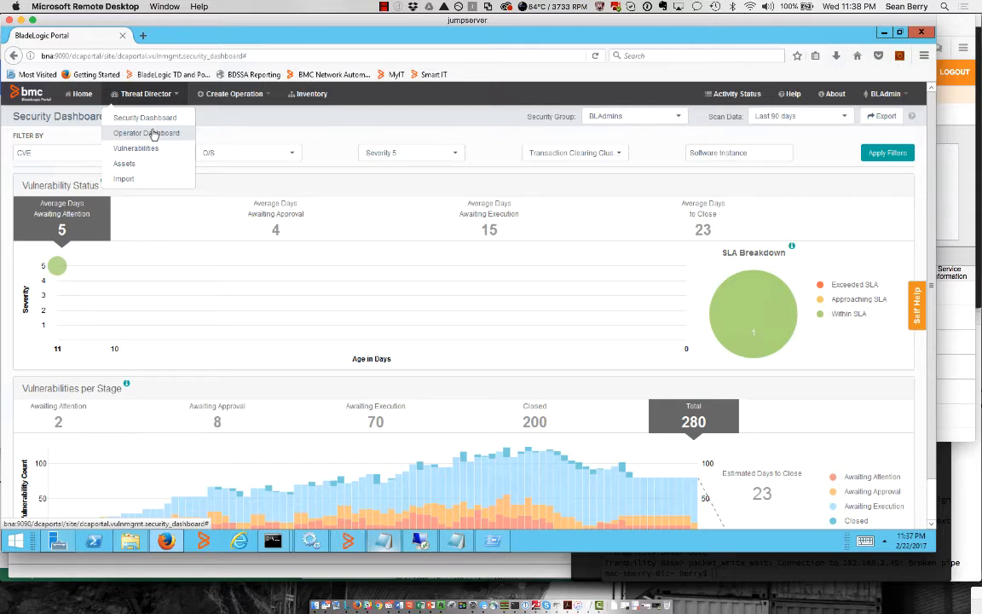
click(153, 135)
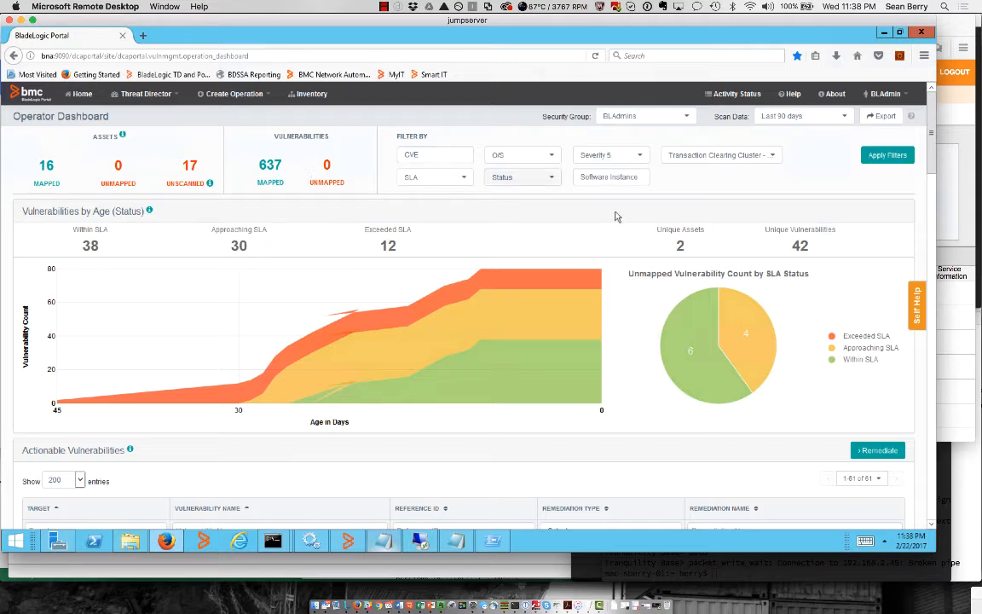
click(707, 156)
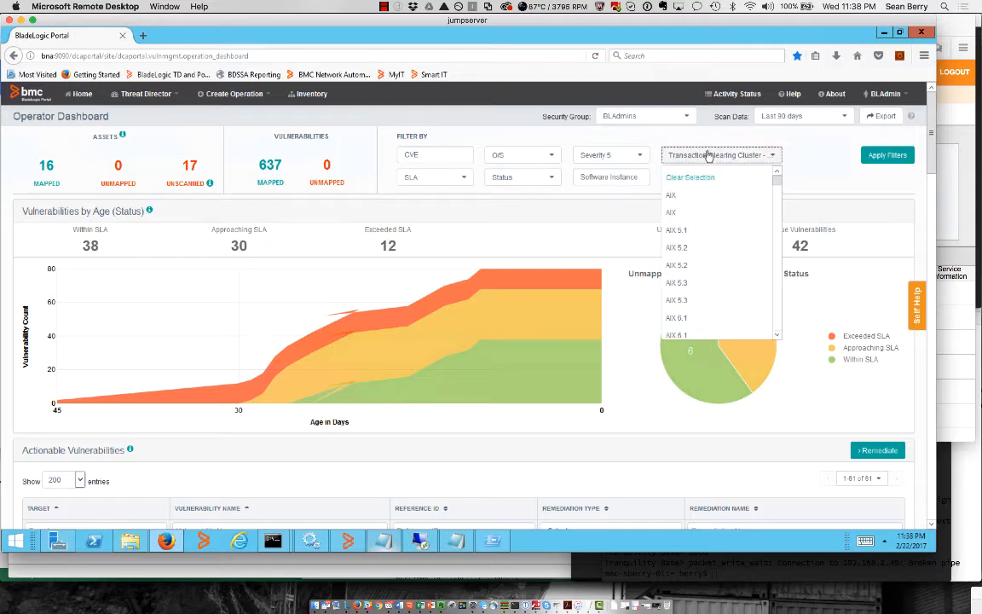
click(716, 136)
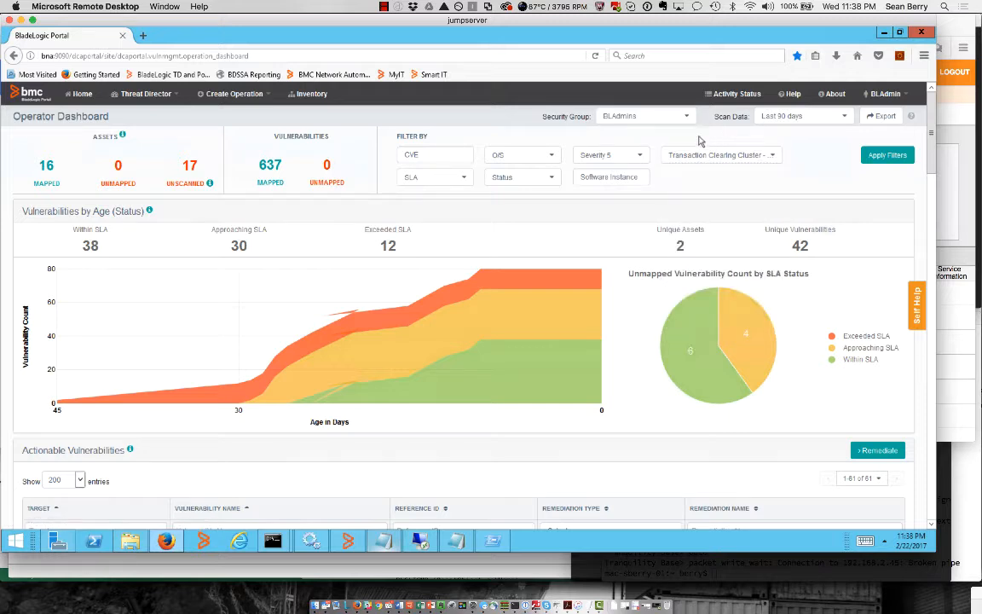
click(625, 157)
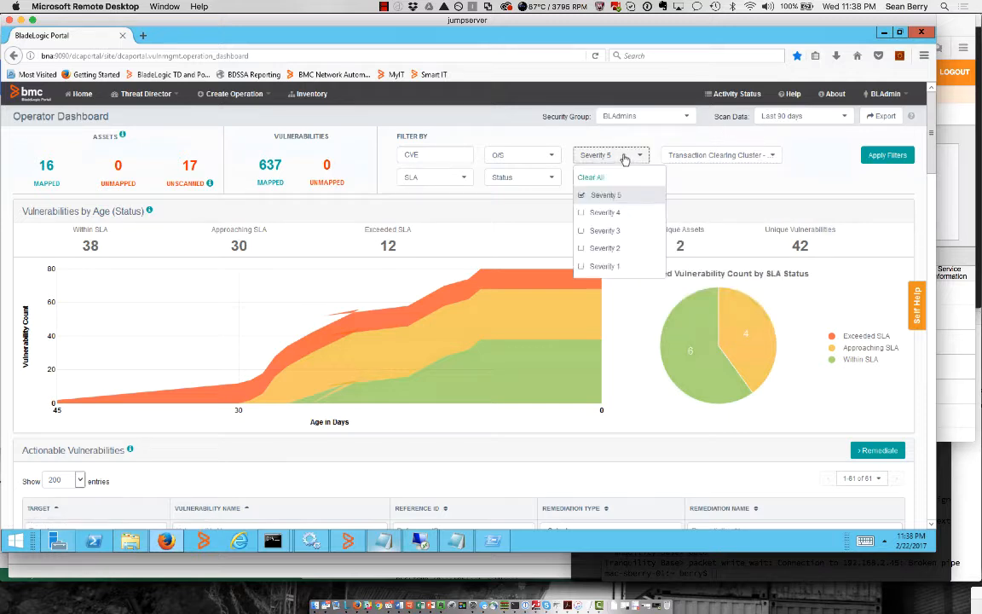
click(639, 155)
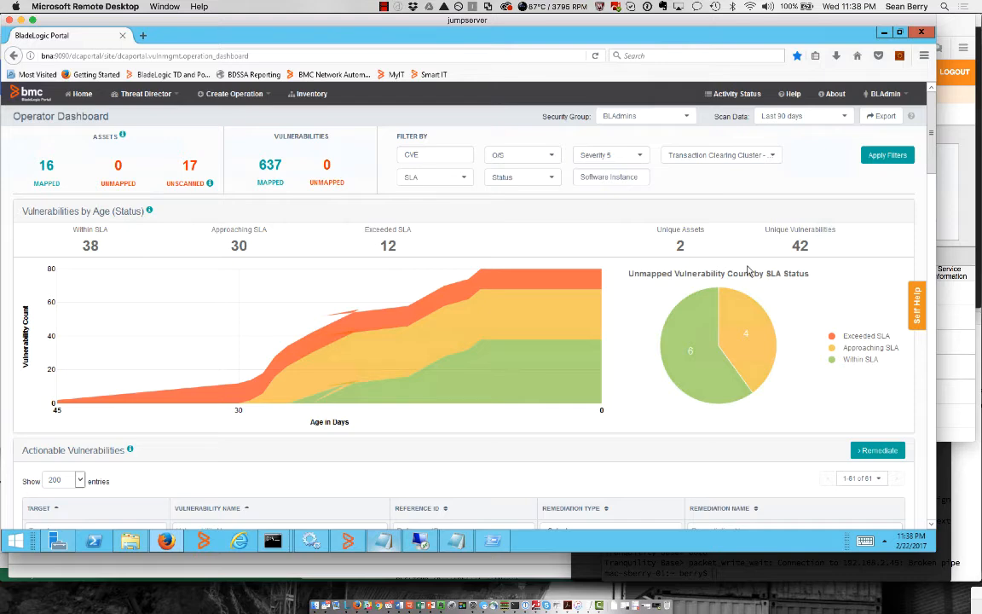
Review the 81 actionable vulnerabilities and start remediating them
scroll(747, 264, down, 10)
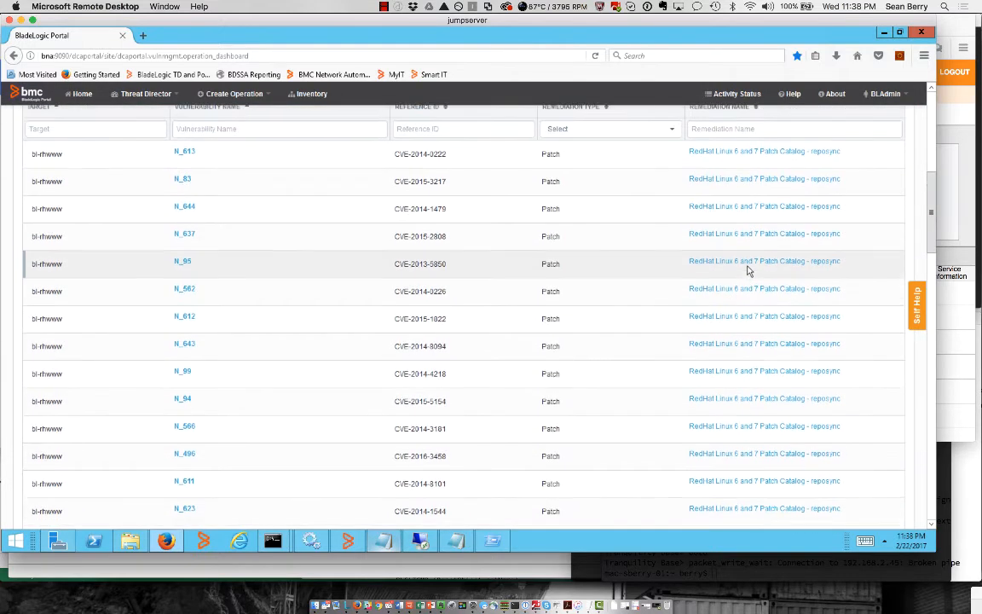
scroll(435, 251, up, 2)
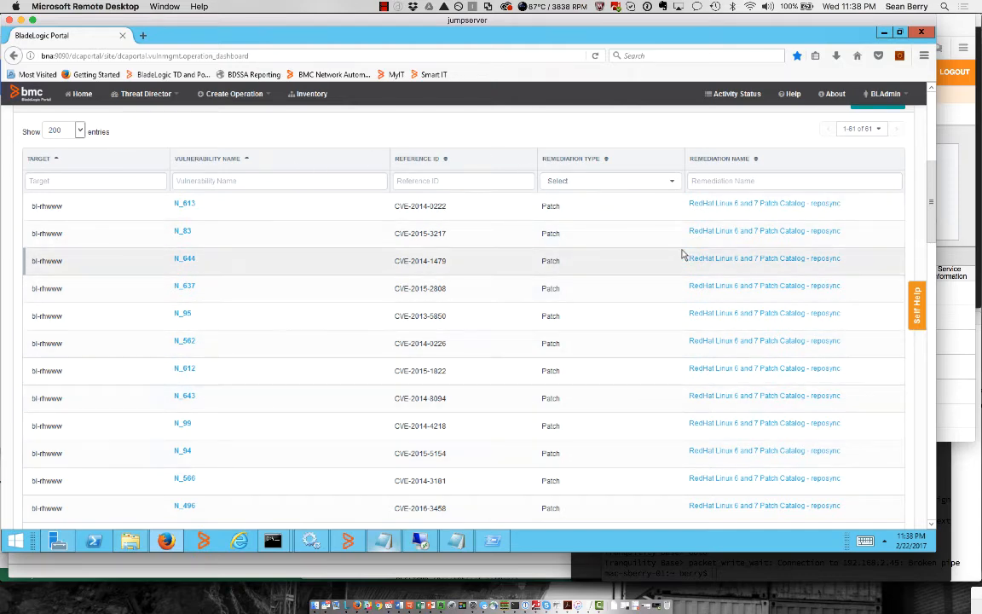
scroll(681, 254, up, 3)
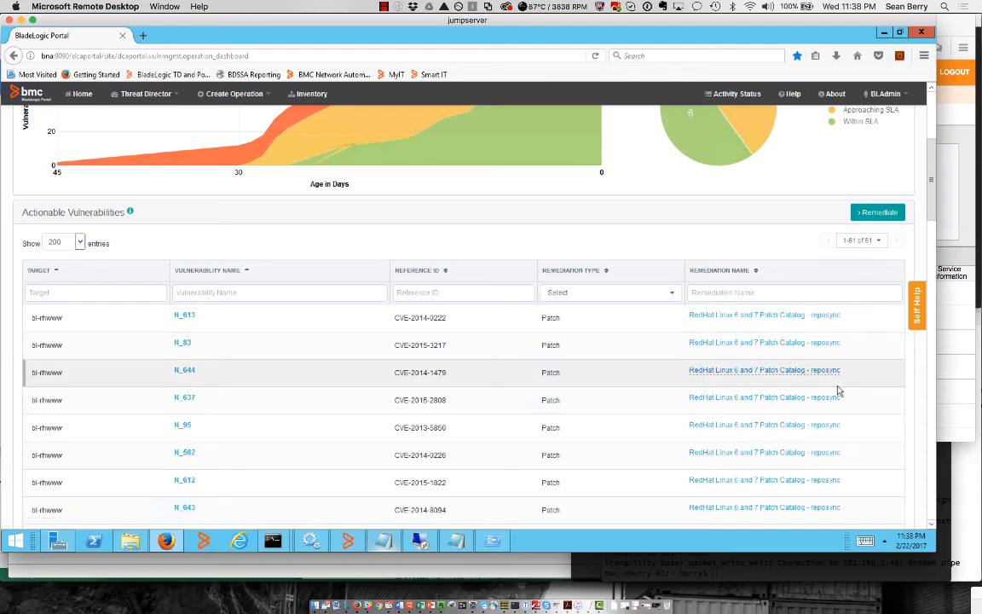
scroll(837, 390, down, 2)
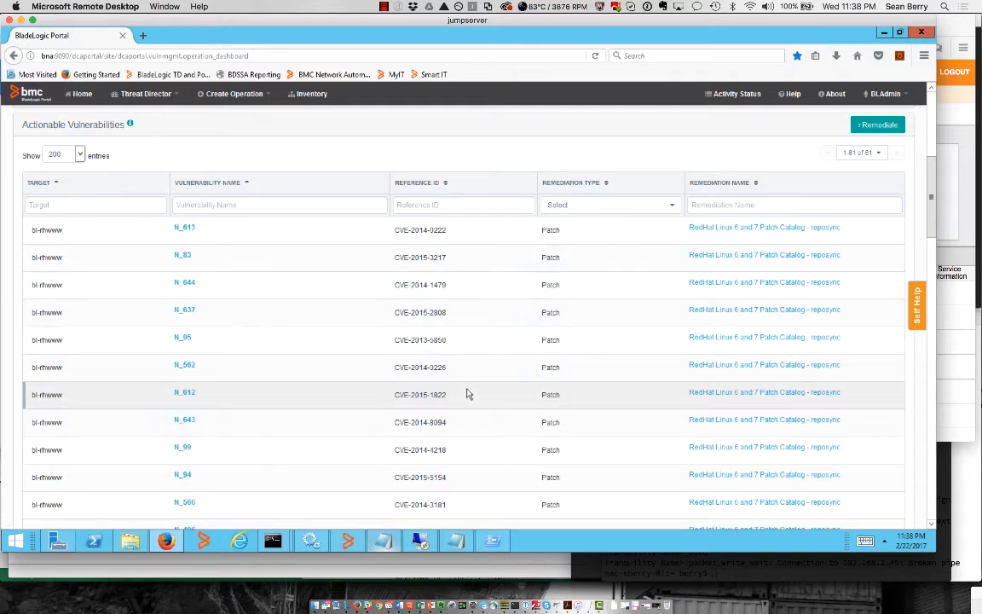
scroll(467, 394, up, 3)
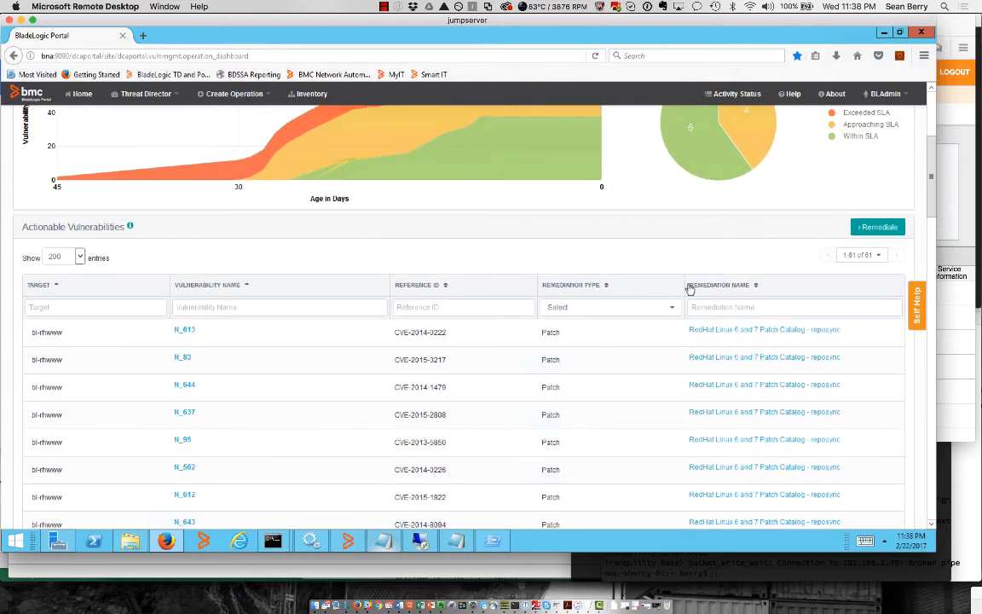
click(877, 229)
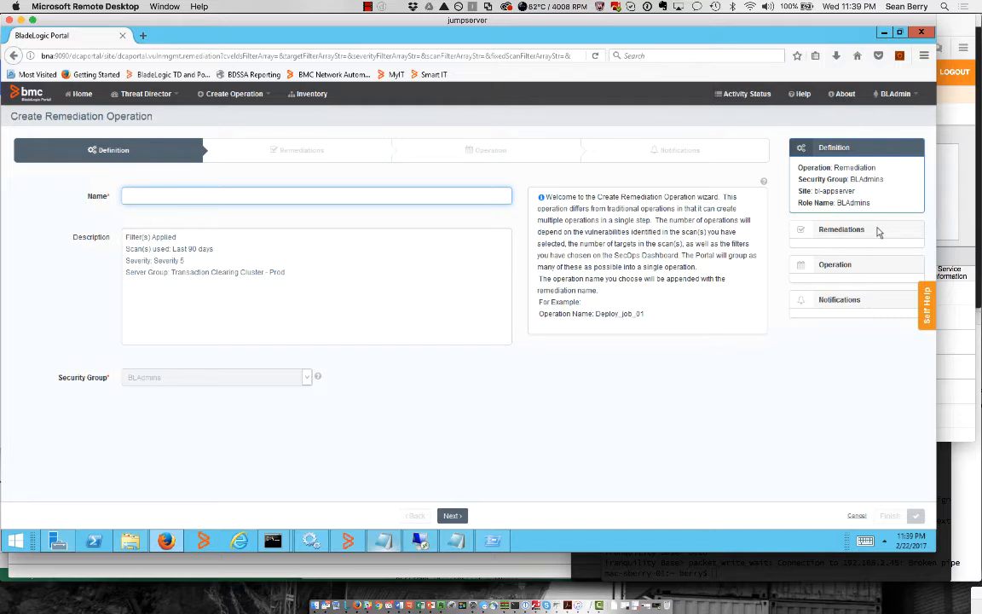
Enter 'Remediate Transaction Clearing Sev 5 Vulnerabilities' as the operation name in the Definition step
click(878, 231)
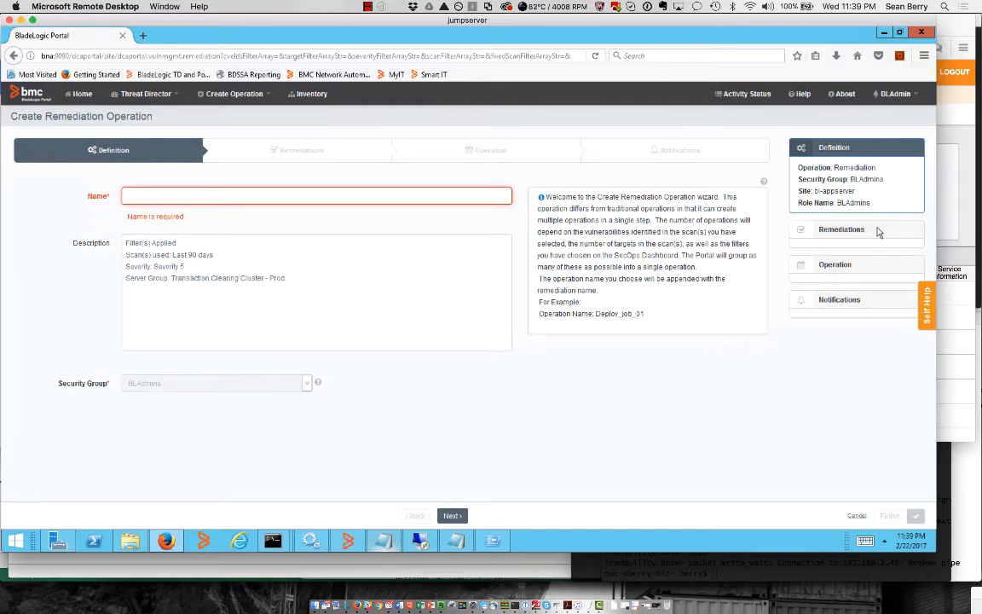
text(Remediate)
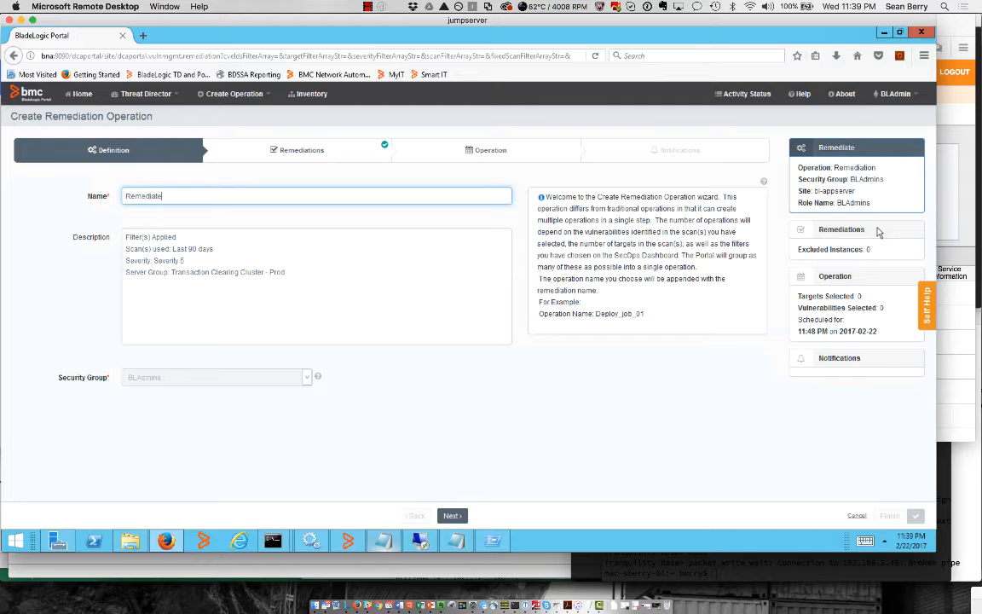
text( Transaction Clearing Sev 5)
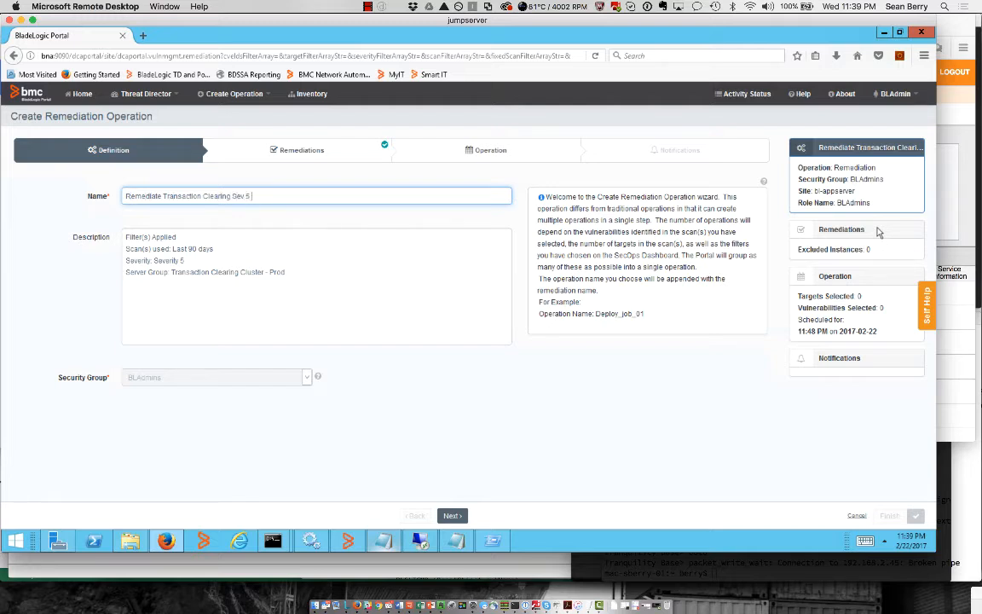
text(Vulnerabilities)
Review the 81 remediations, then open the REDHAT_PATCHING operation's Configuration on the Operation step
click(452, 516)
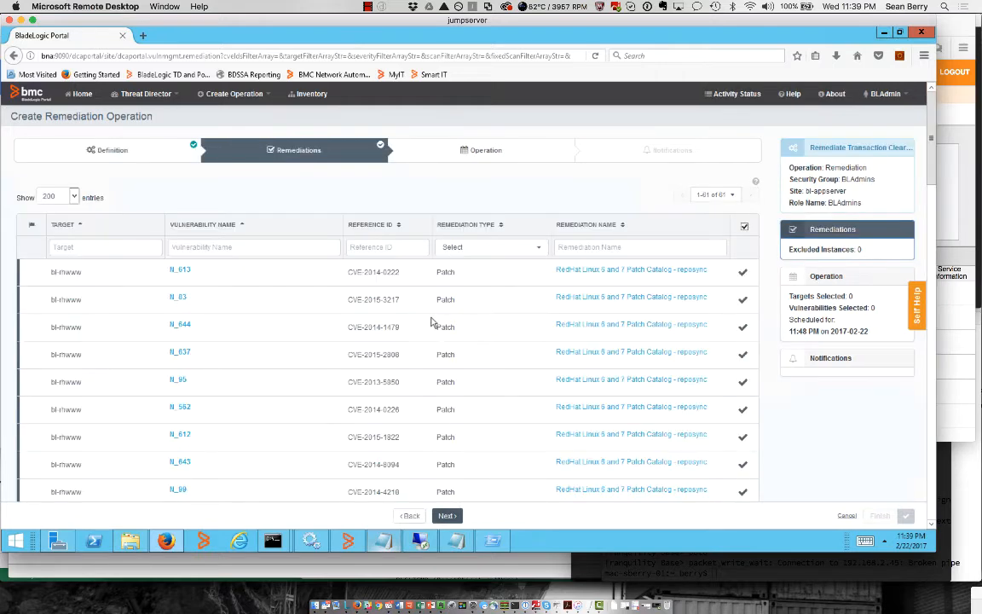
scroll(431, 322, down, 6)
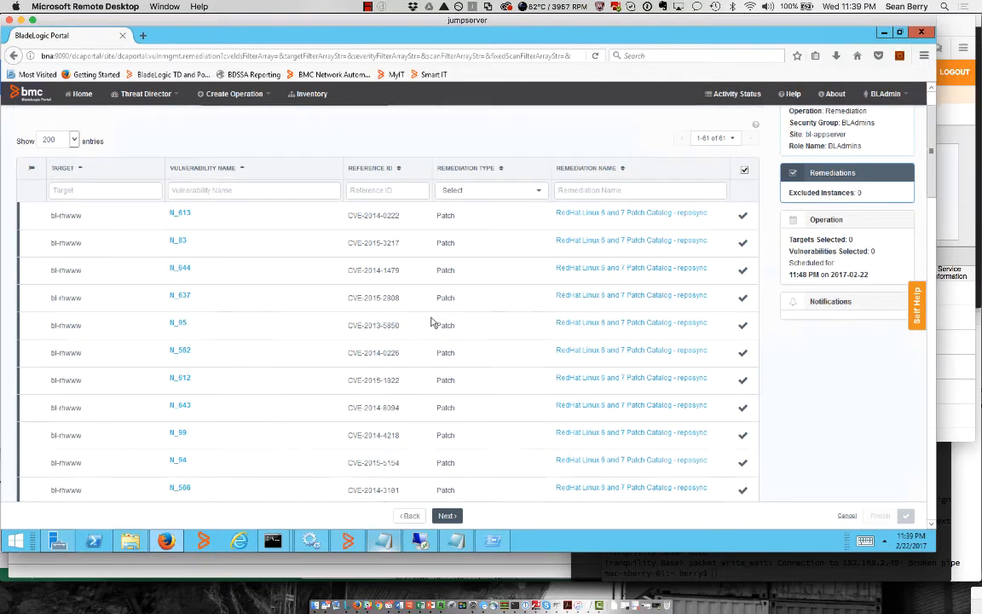
scroll(431, 320, up, 1)
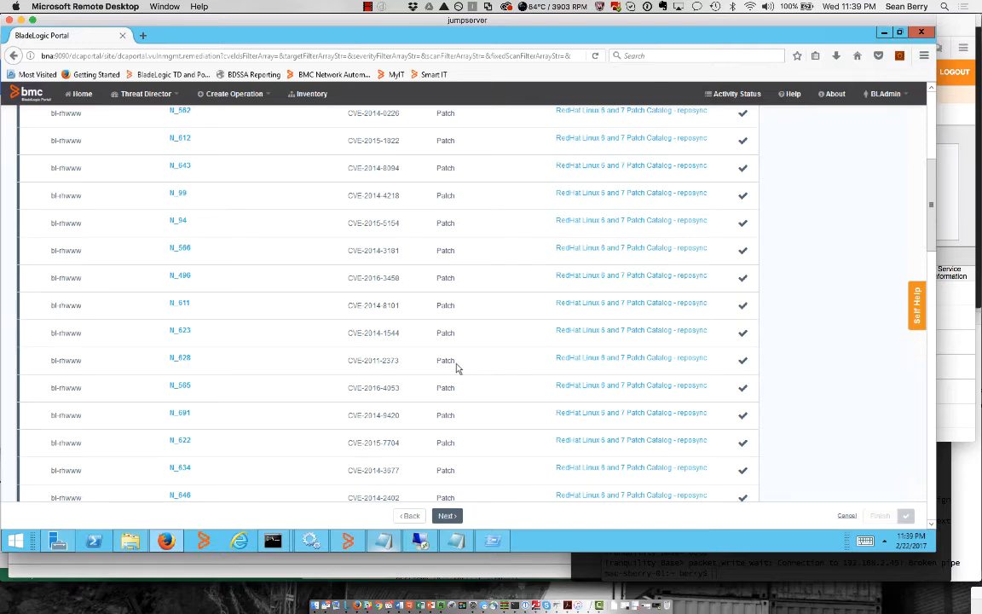
scroll(456, 368, up, 5)
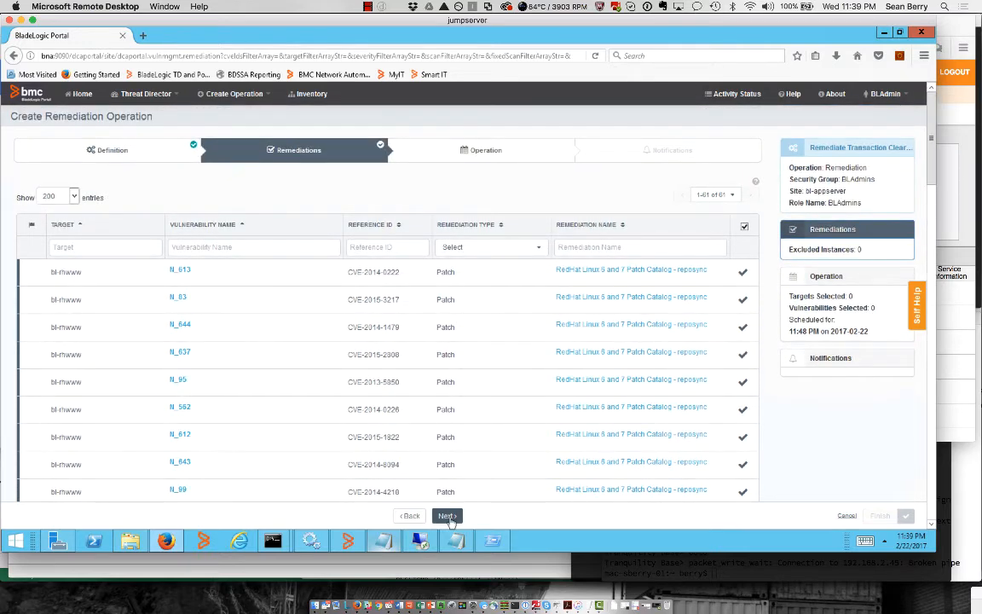
click(447, 516)
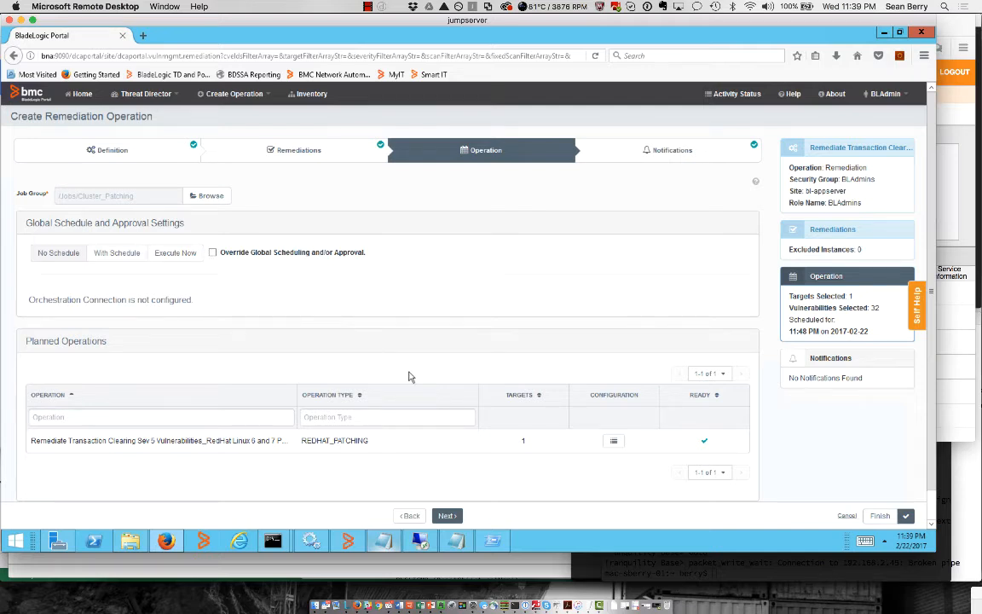
click(614, 441)
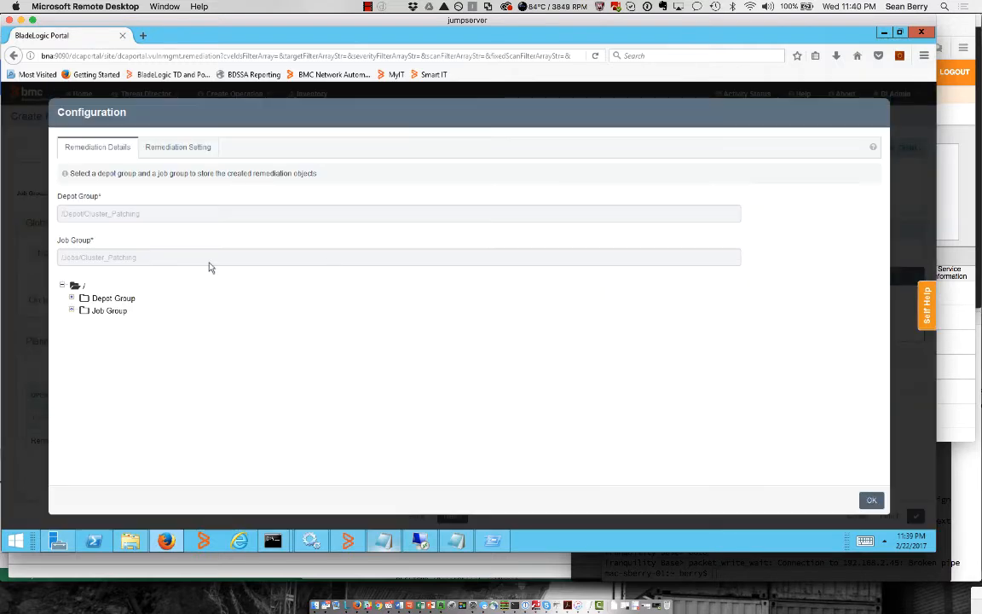
Choose the Patch Analysis Ubuntu deploy template under Remediation Setting and confirm the Configuration
click(164, 145)
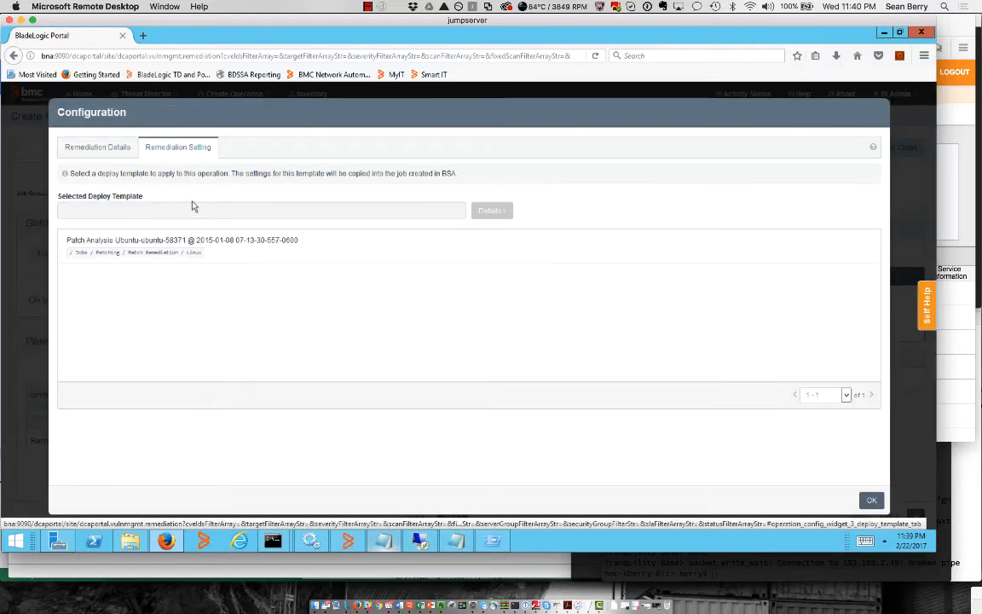
click(169, 248)
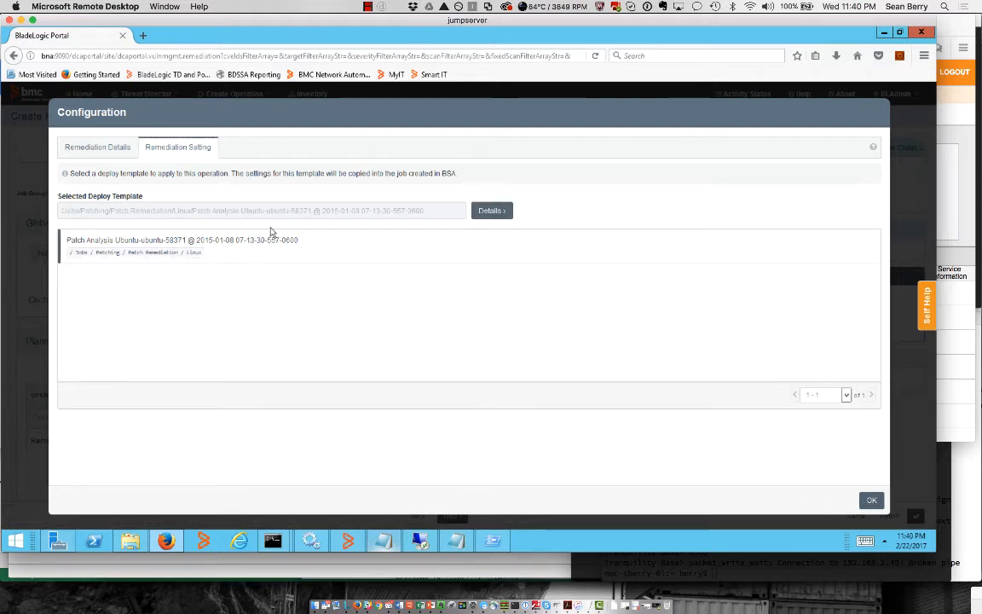
click(871, 501)
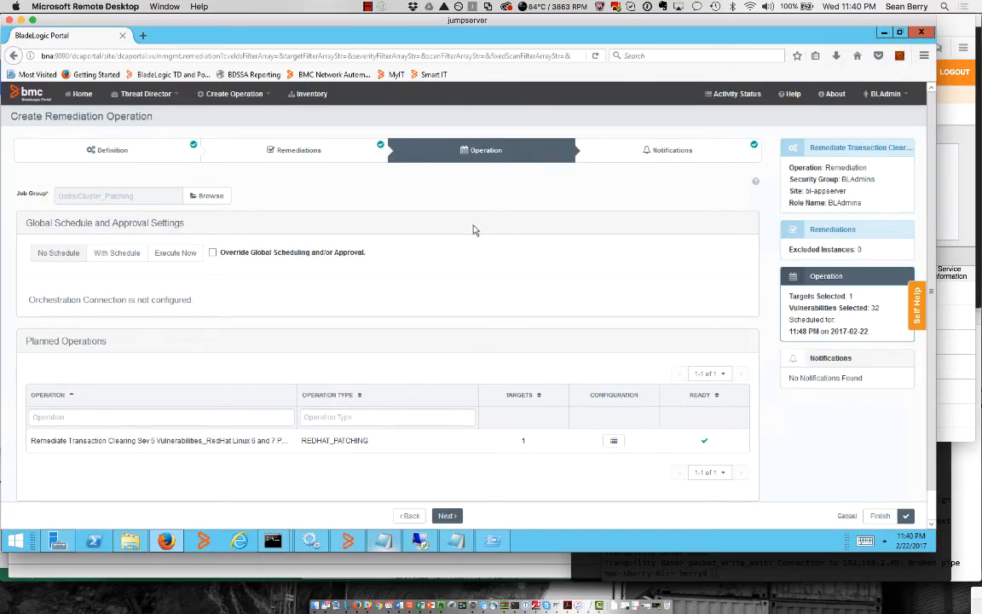
Add a Run Finished e-mail notification to the user's address and submit the operation
click(650, 150)
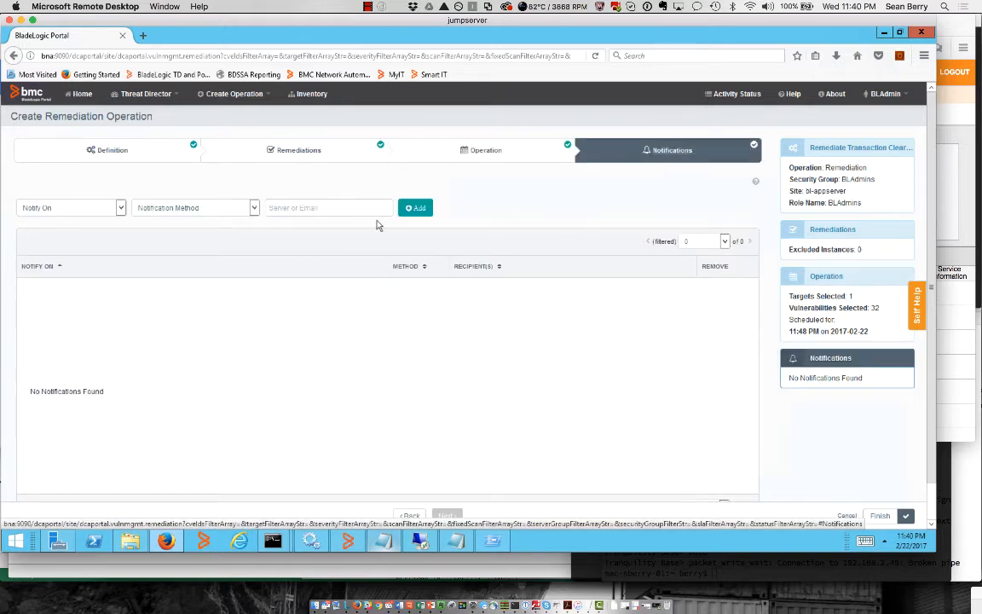
click(88, 208)
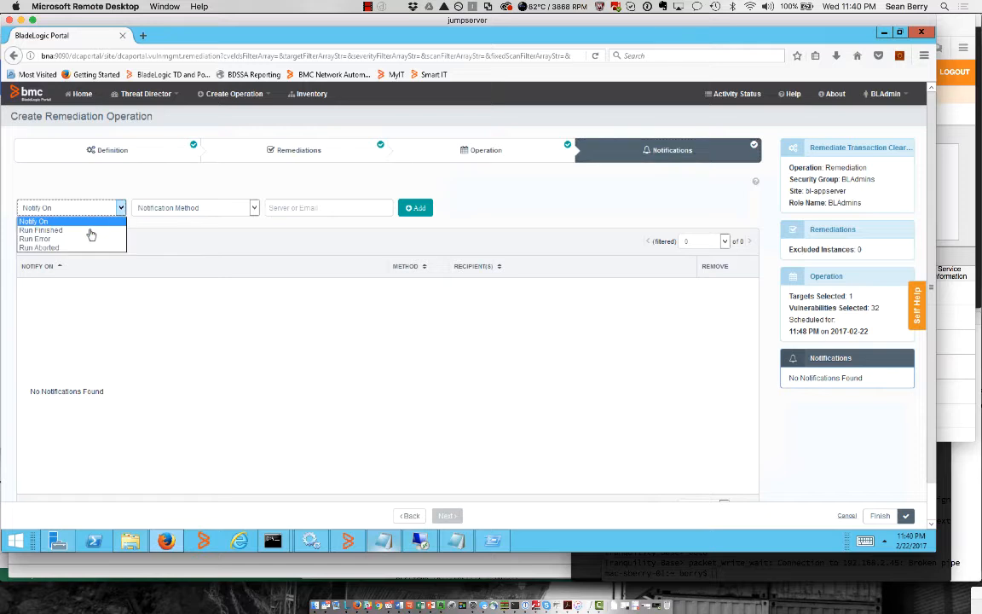
click(90, 231)
click(184, 209)
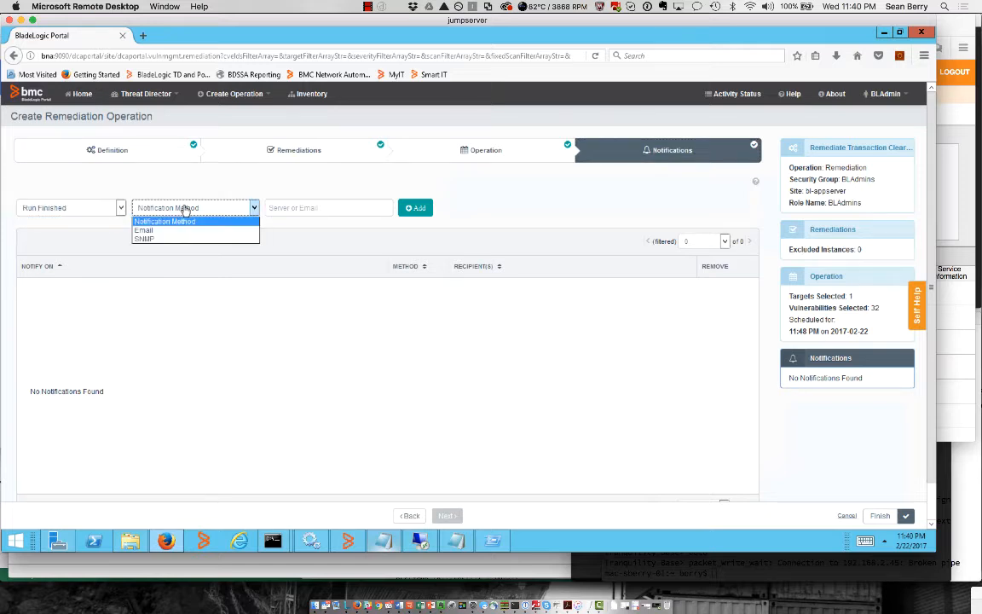
click(184, 231)
click(273, 207)
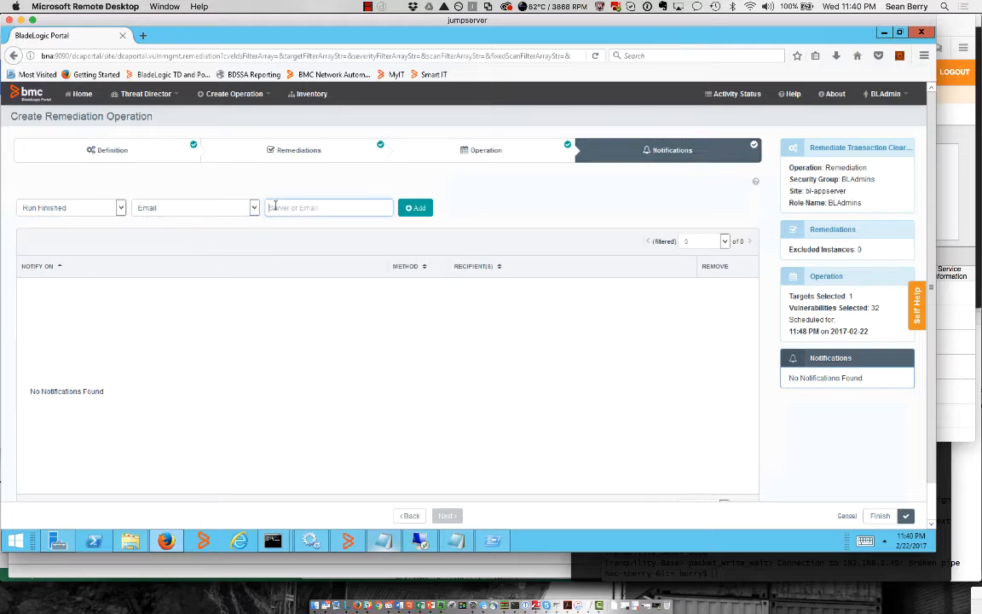
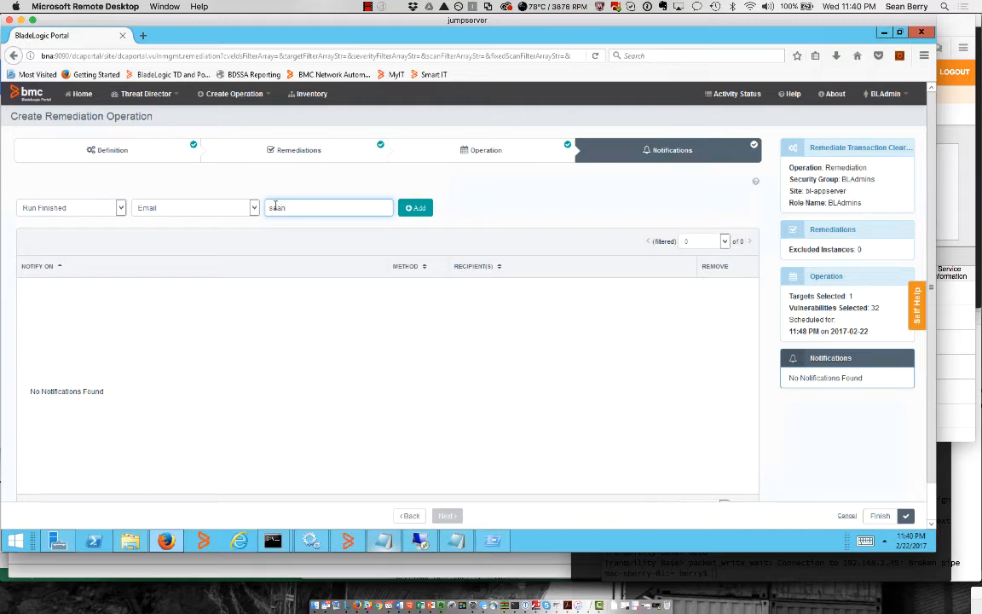
click(415, 207)
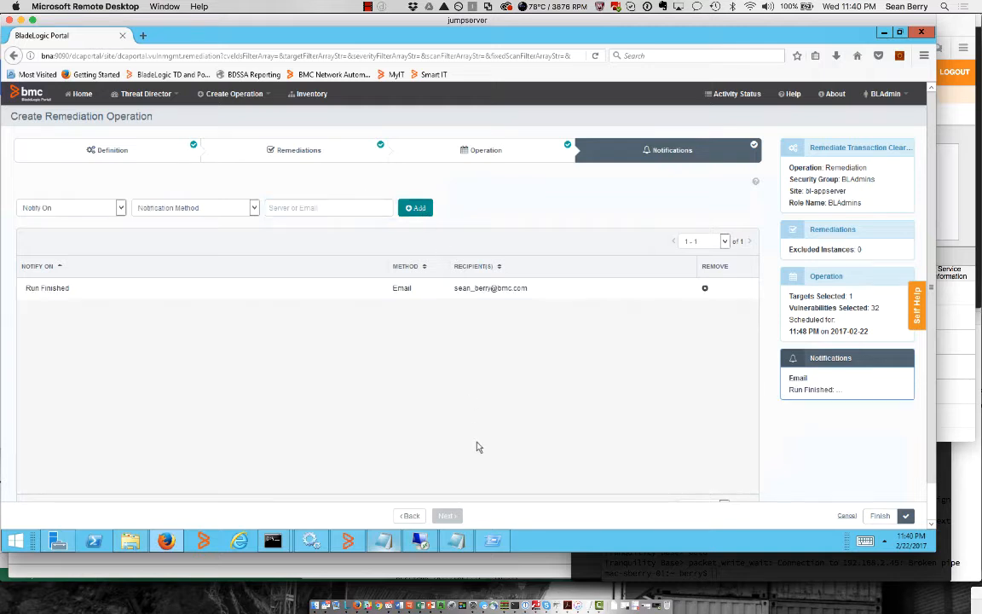
click(879, 515)
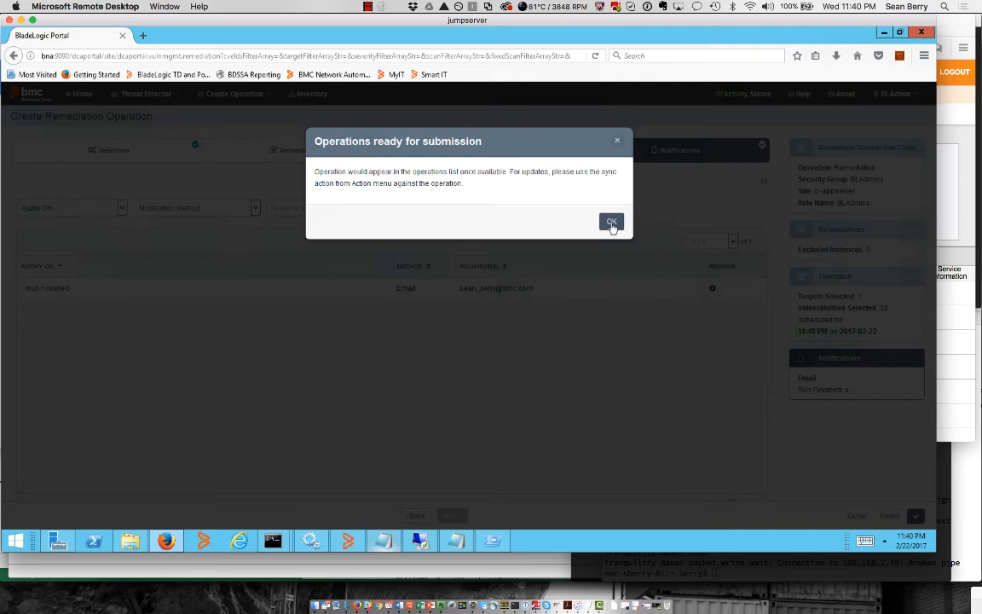
Acknowledge submission, reload My Operations to see the new Sev 5 operation, and switch to the console
click(610, 224)
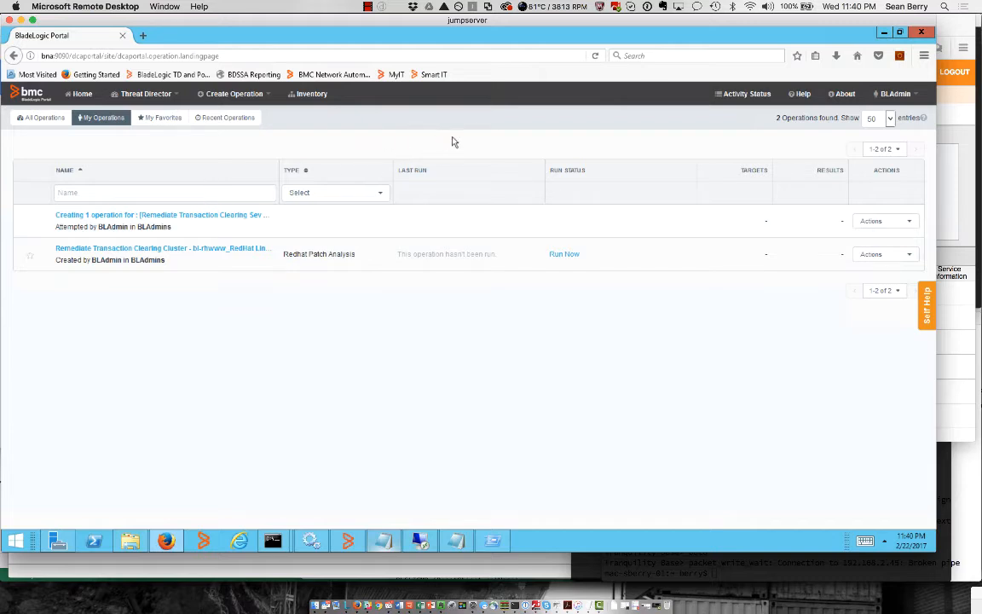
click(595, 56)
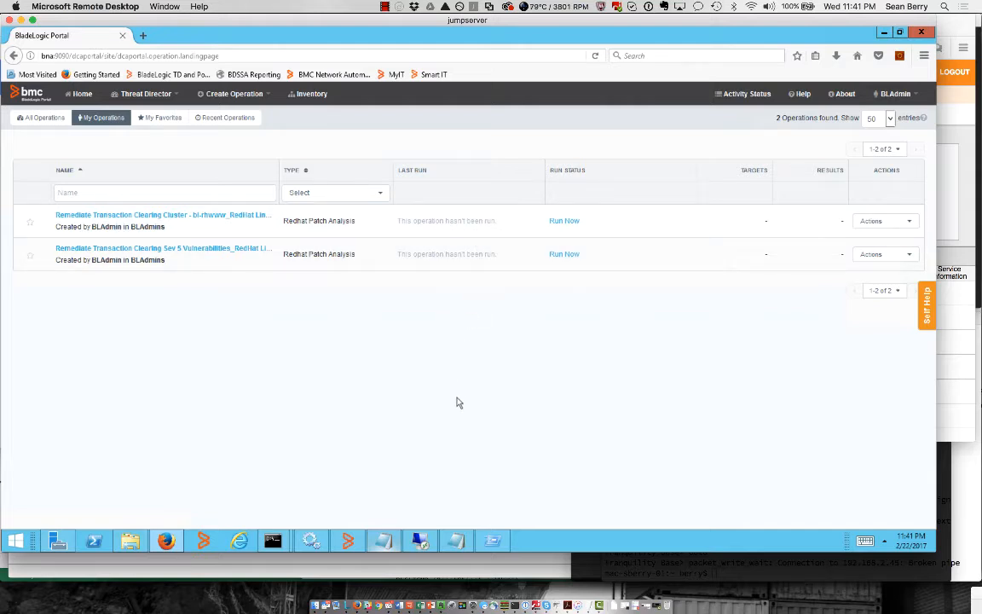
click(349, 542)
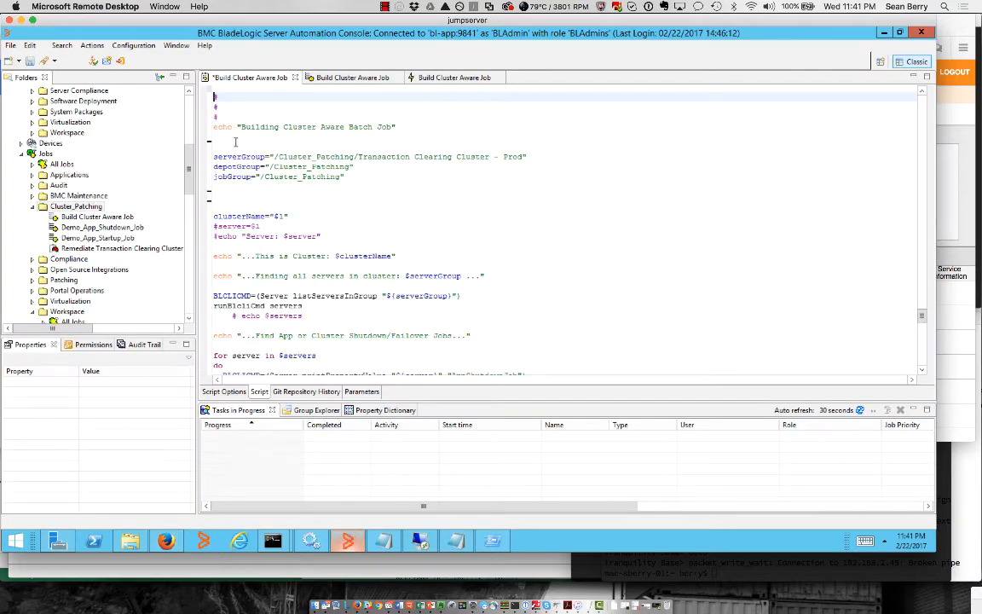
Show the bl-rhdb server's properties with its Extended properties expanded
drag(190, 170, 191, 249)
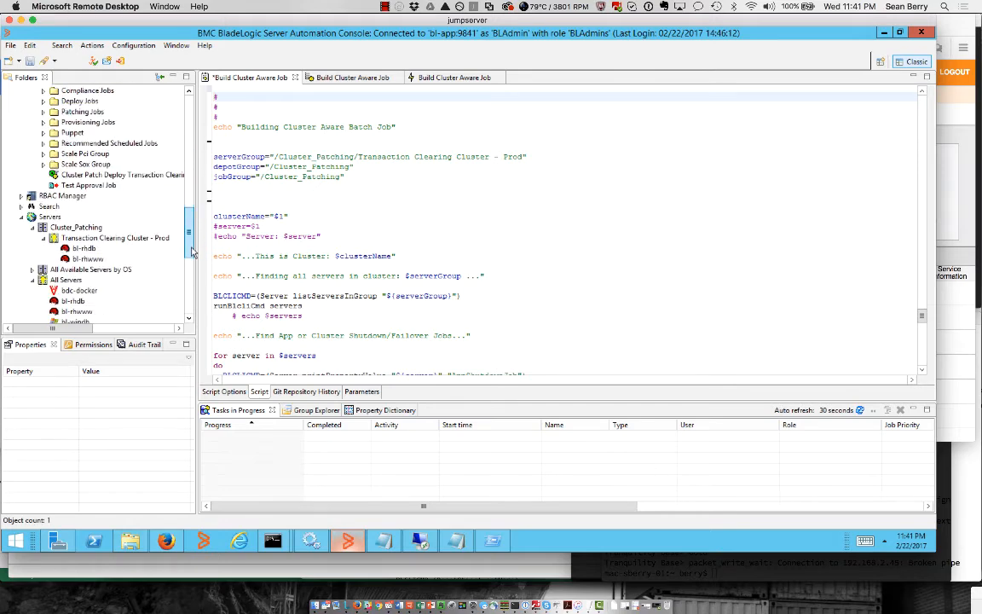
scroll(191, 249, down, 1)
click(83, 216)
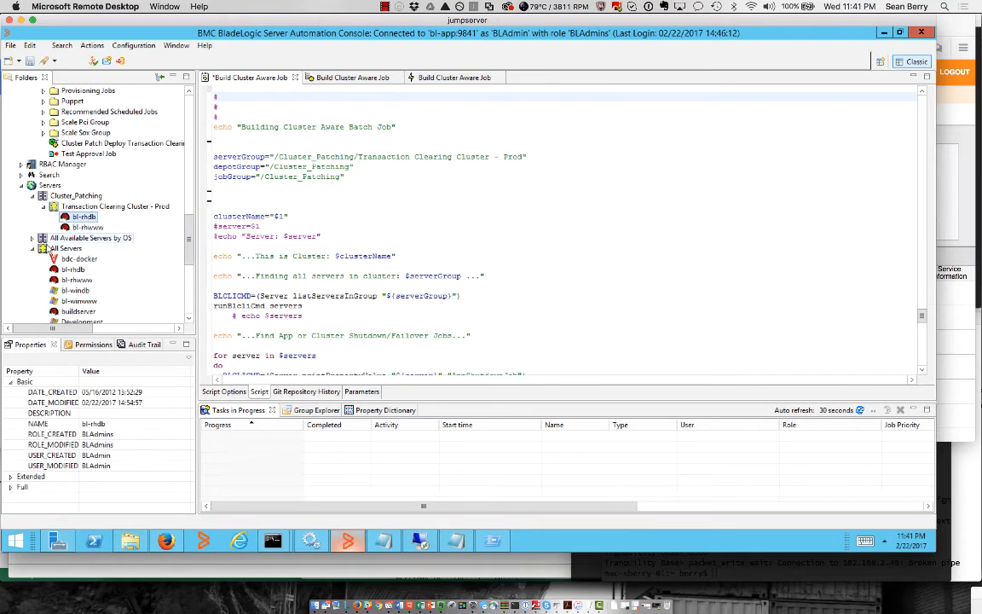
click(32, 248)
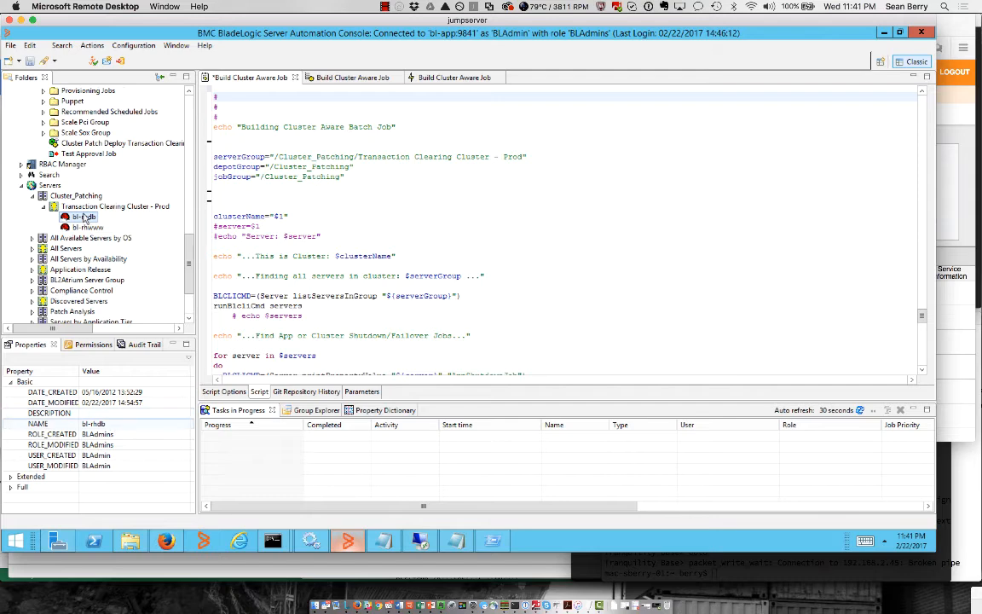
click(11, 477)
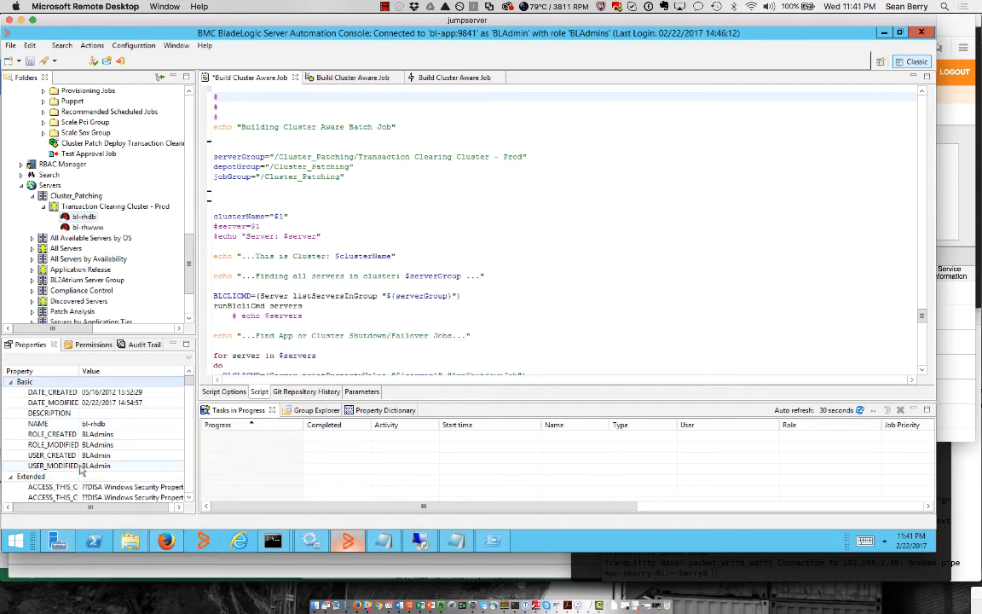
scroll(82, 470, down, 3)
scroll(82, 469, down, 2)
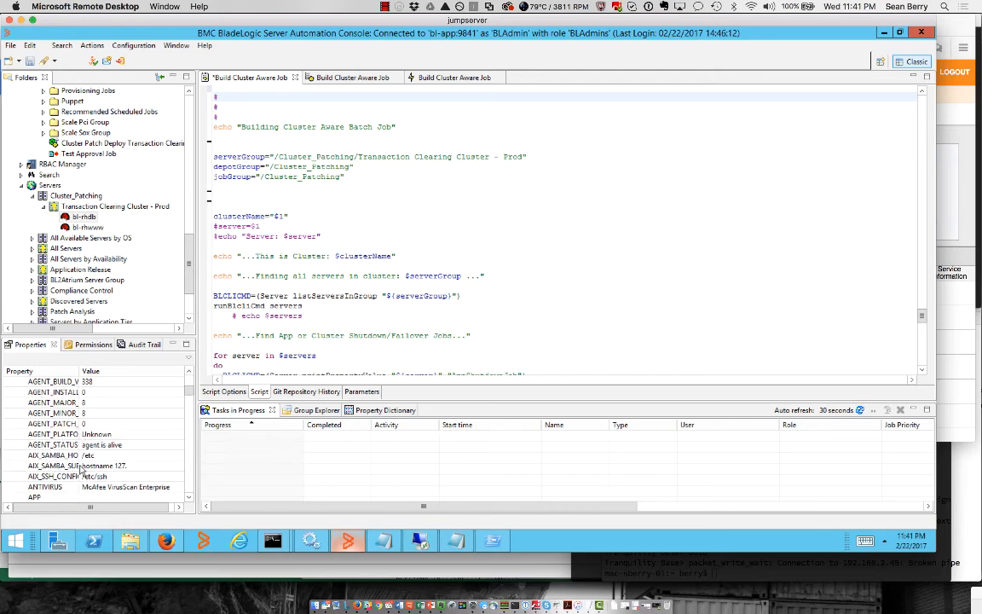
scroll(82, 469, down, 1)
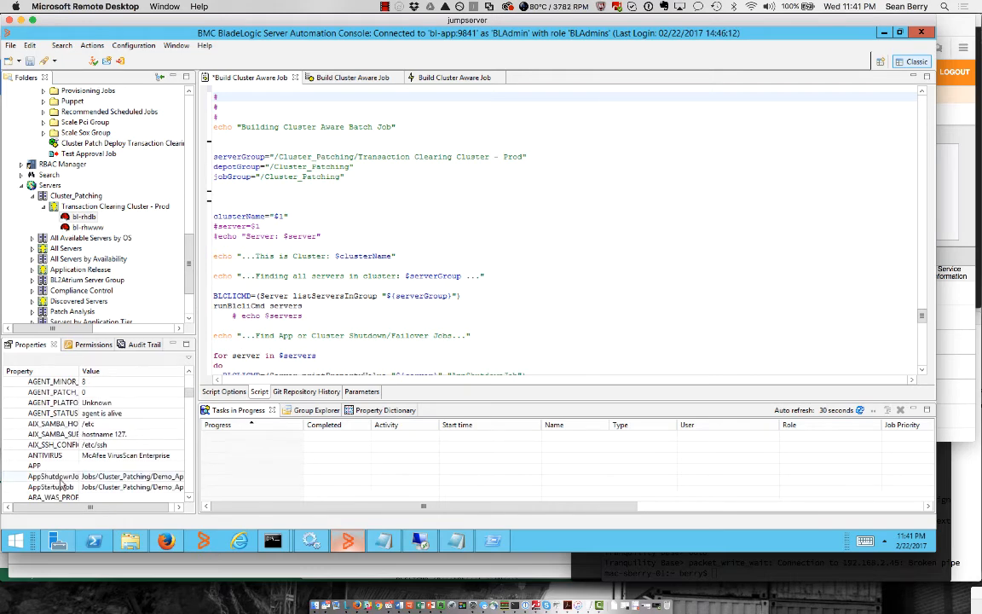
Inspect the AppShutdownJob and AppStartupJob values, widening the panels to read the full job path
click(83, 476)
click(59, 487)
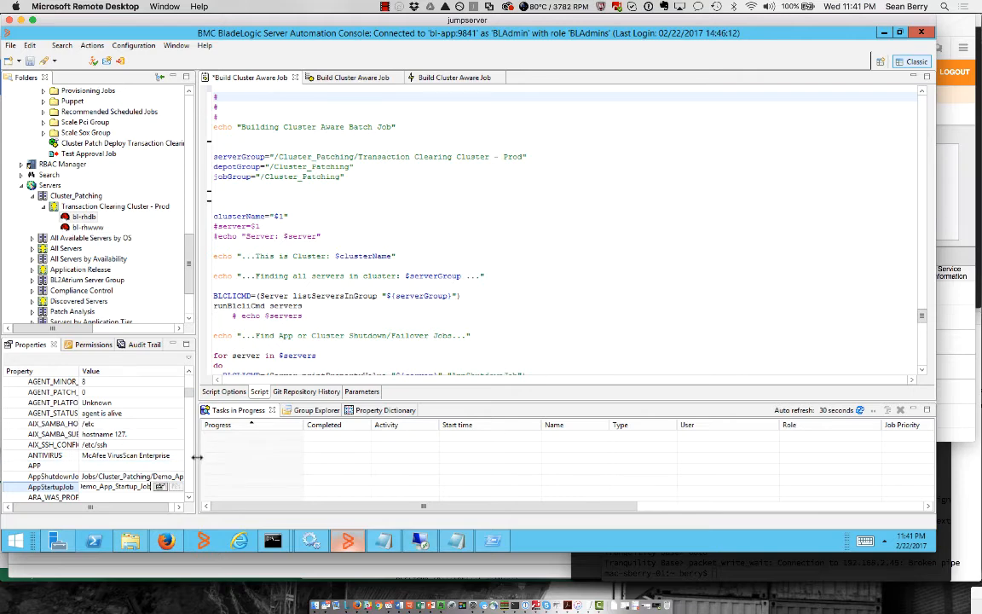
drag(195, 457, 335, 460)
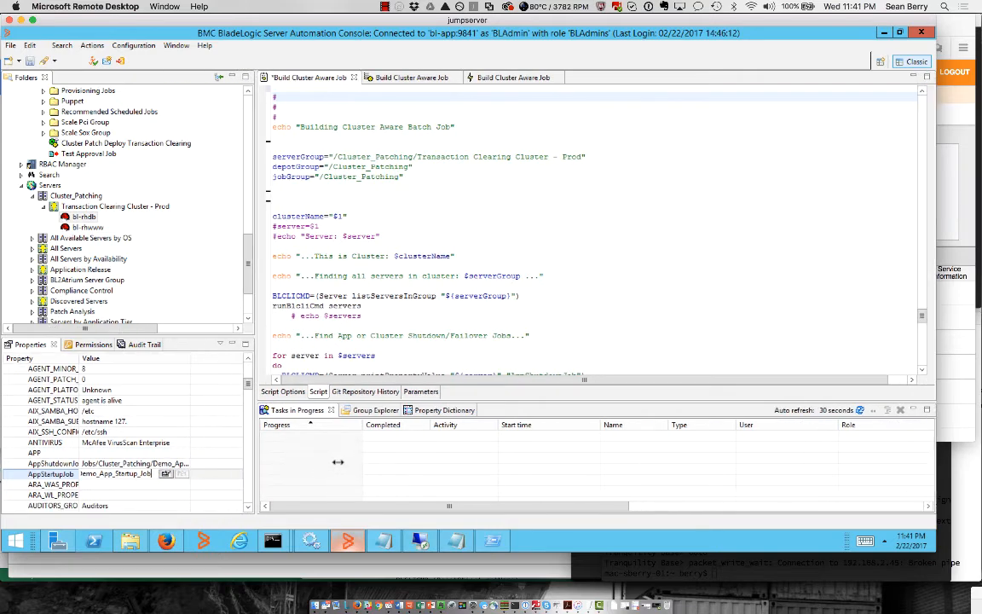
click(134, 464)
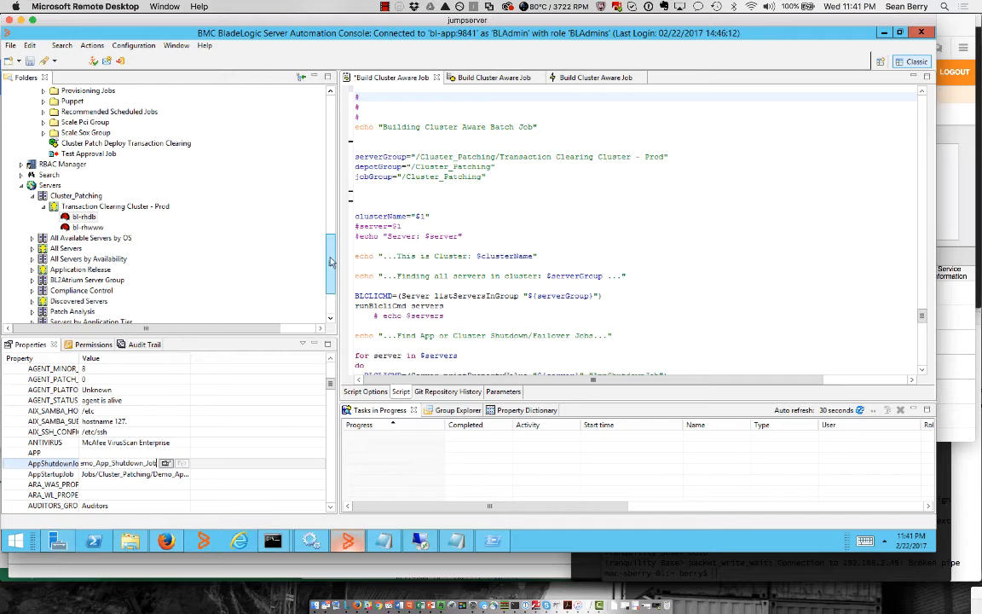
drag(332, 263, 332, 224)
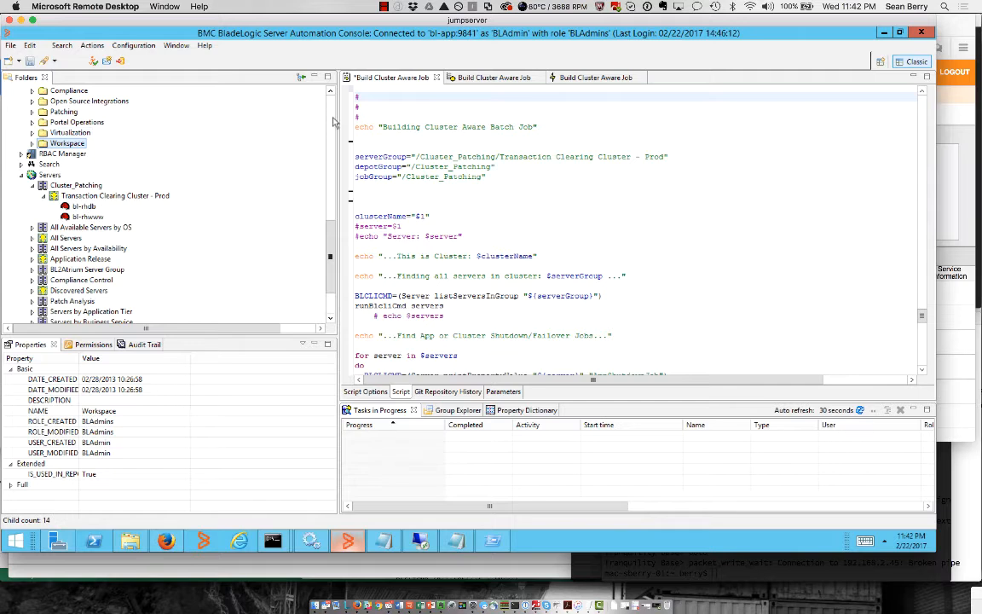
Inspect the Demo_App_Shutdown_Job and Demo_App_Startup_Job properties in the Cluster_Patching depot
click(333, 122)
click(334, 122)
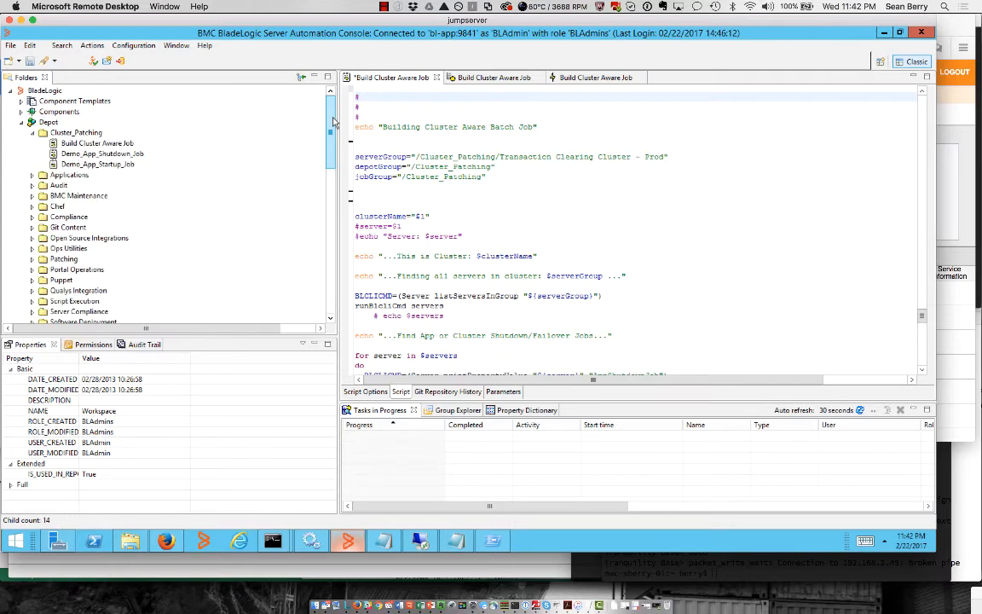
click(127, 157)
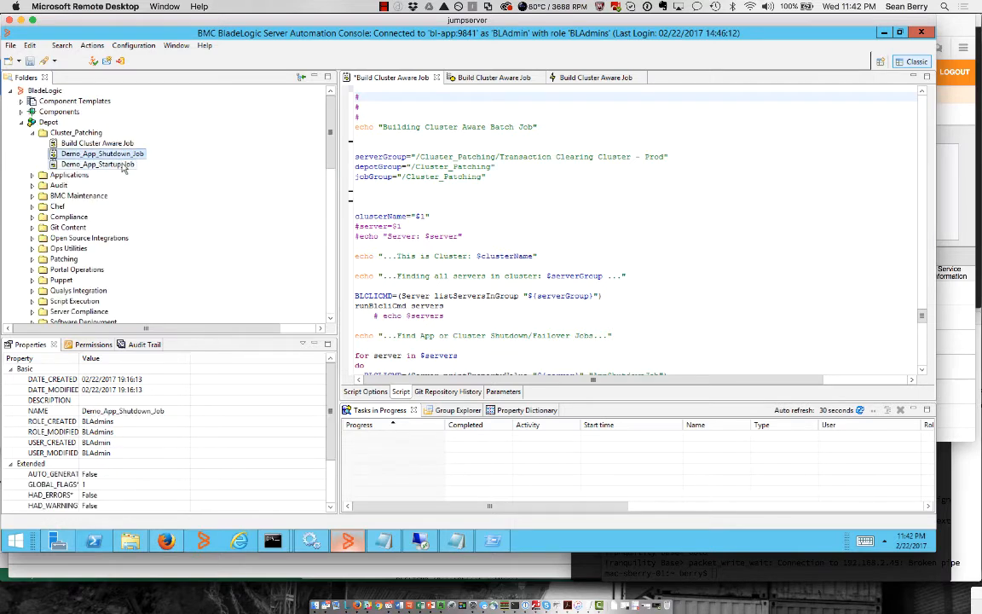
click(123, 167)
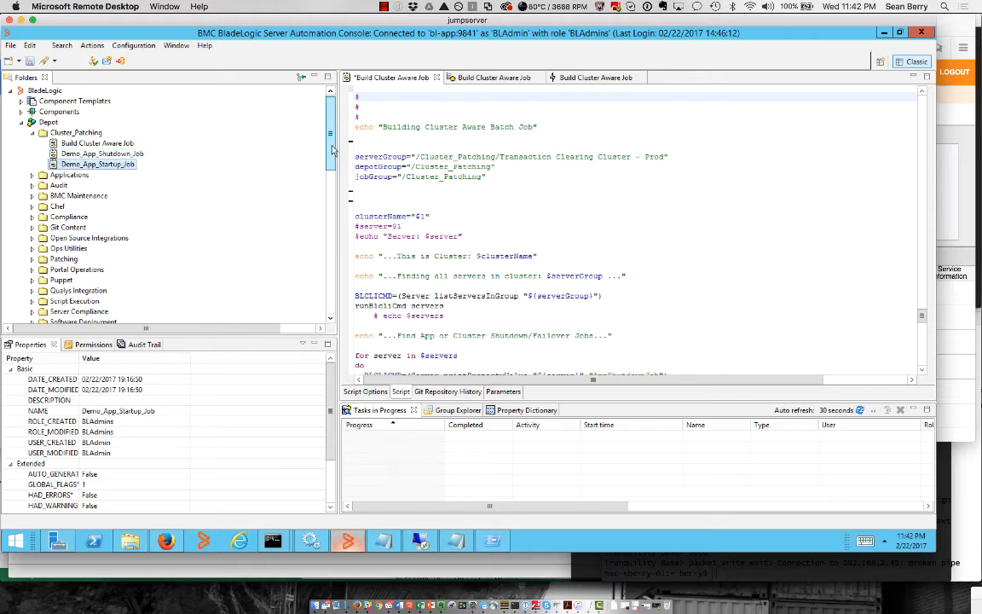
scroll(255, 154, down, 1)
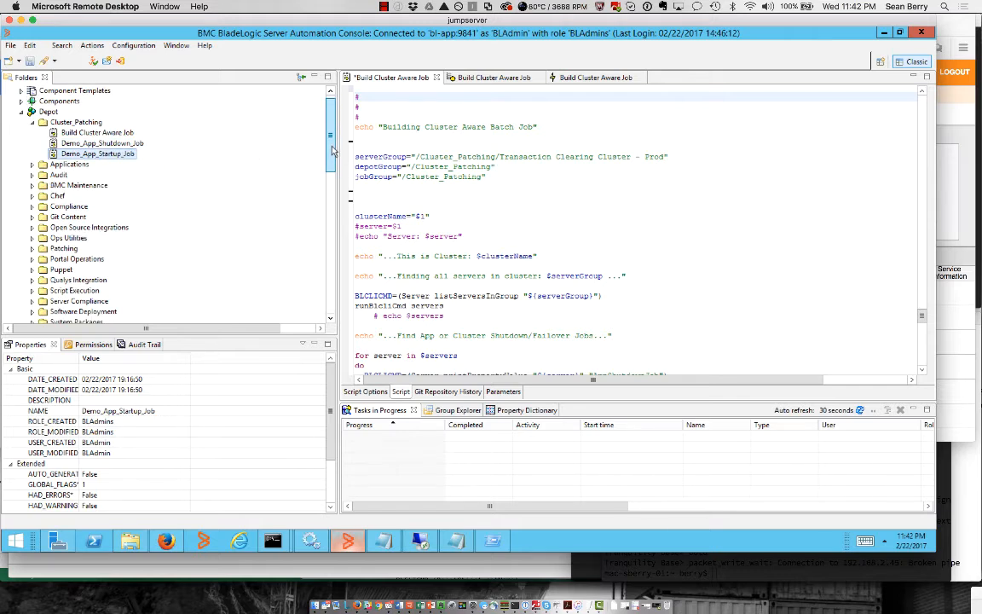
Read through the Build Cluster Aware Job script and its AppShutdown, remediation and AppStartup job key lookups
click(124, 135)
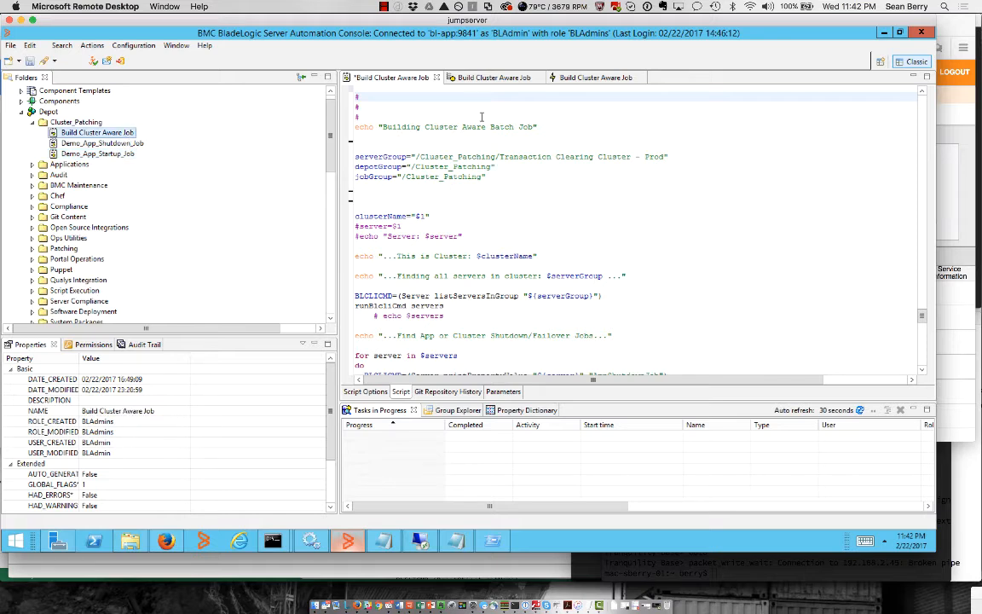
drag(355, 117, 489, 234)
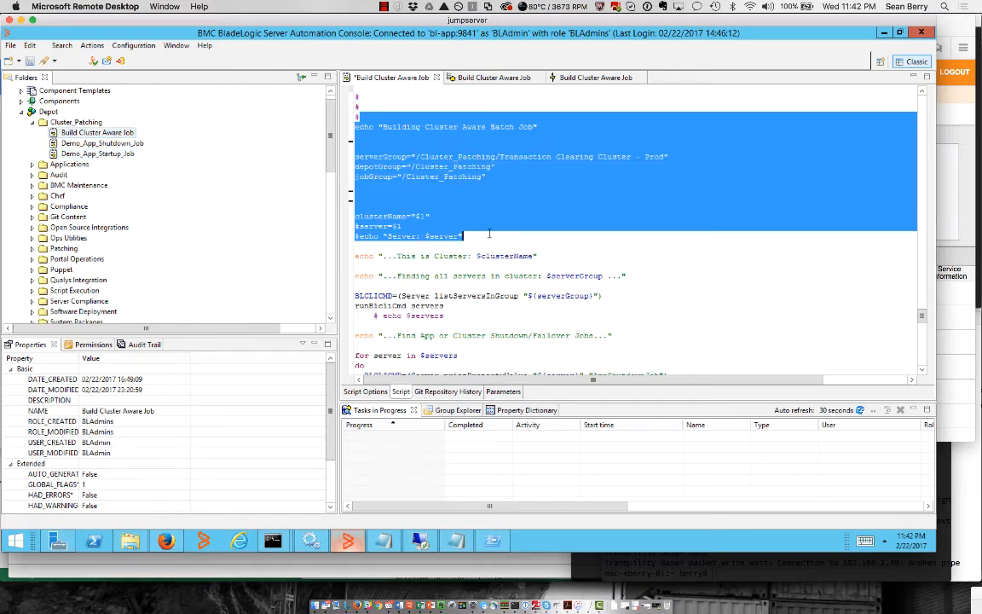
click(491, 191)
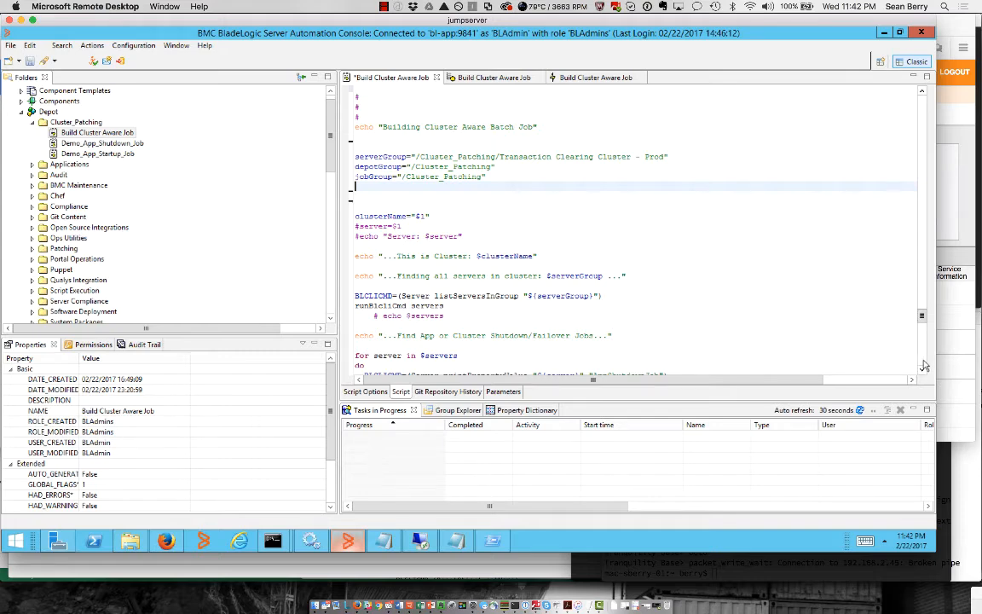
scroll(867, 353, down, 3)
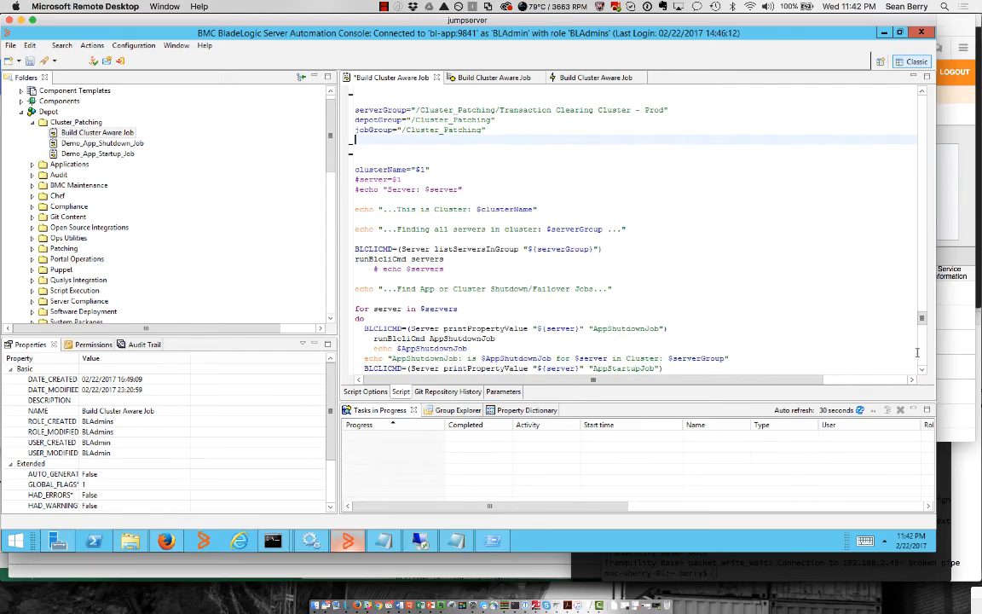
scroll(918, 351, down, 10)
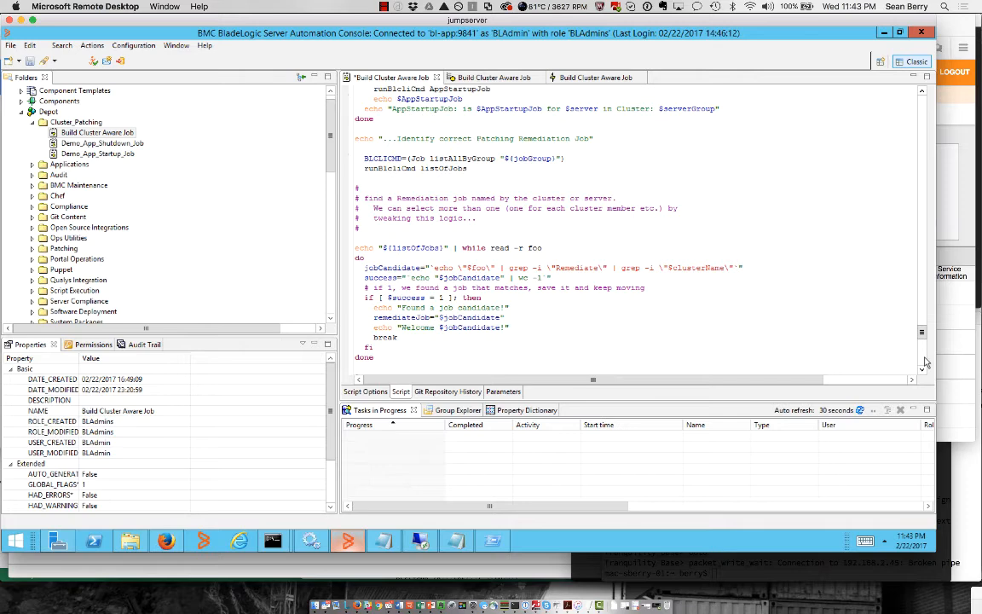
scroll(925, 367, down, 10)
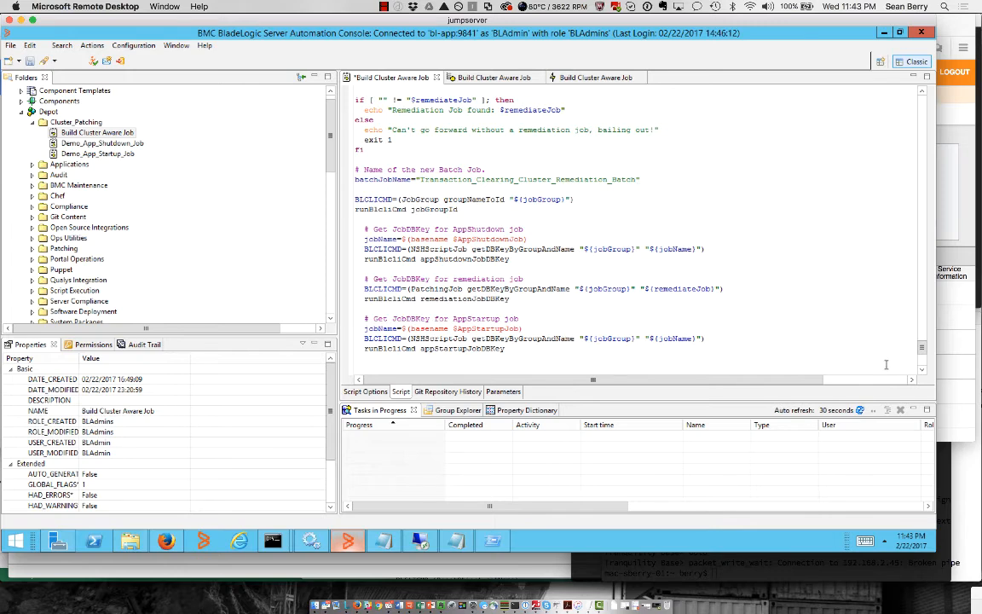
scroll(835, 328, down, 7)
scroll(835, 328, up, 4)
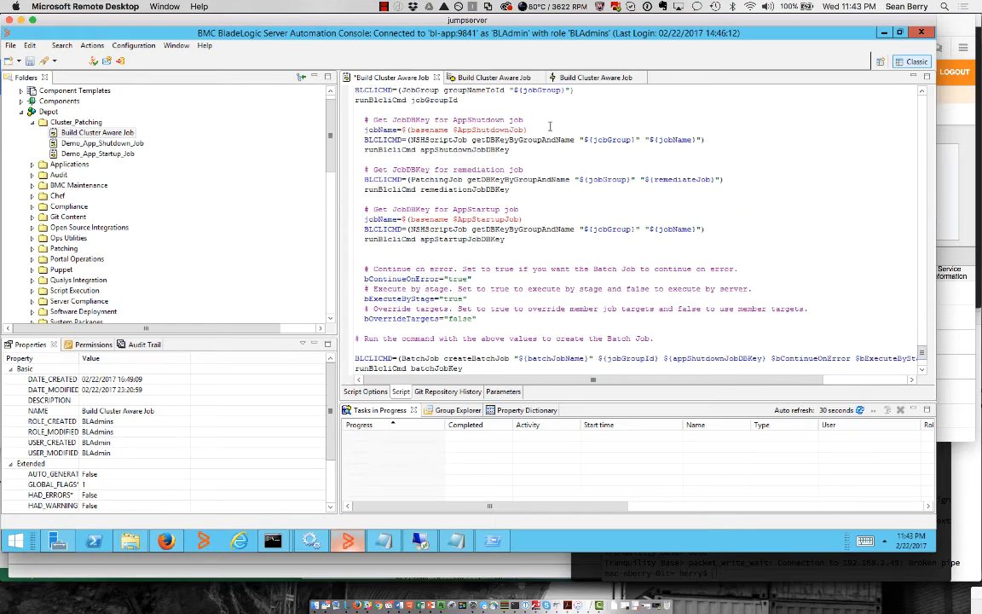
click(471, 119)
key(Down)
key(Down)
key(Down)
key(Down)
key(Down)
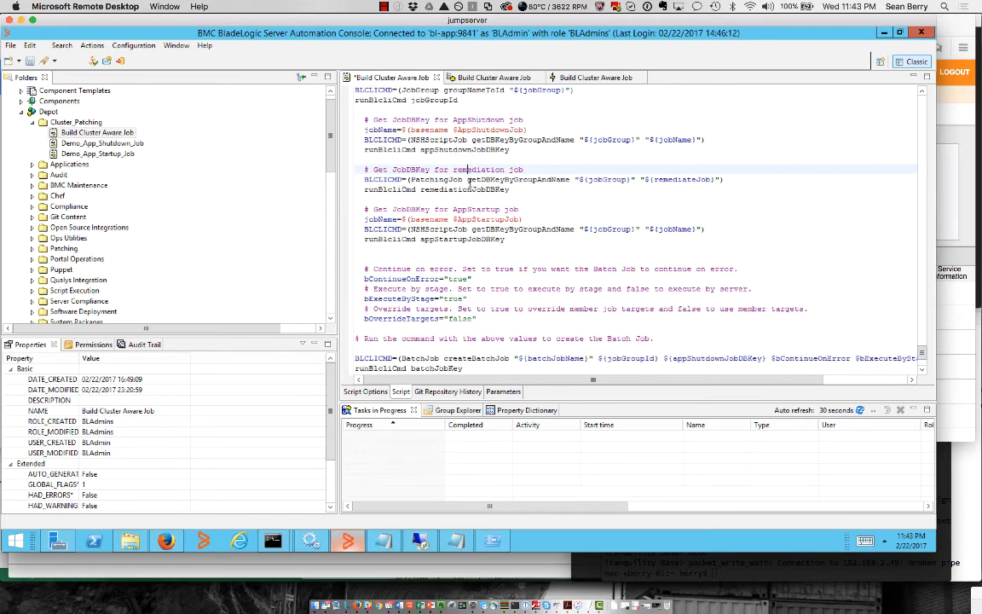
key(Down)
key(Down)
key(Down)
key(Down)
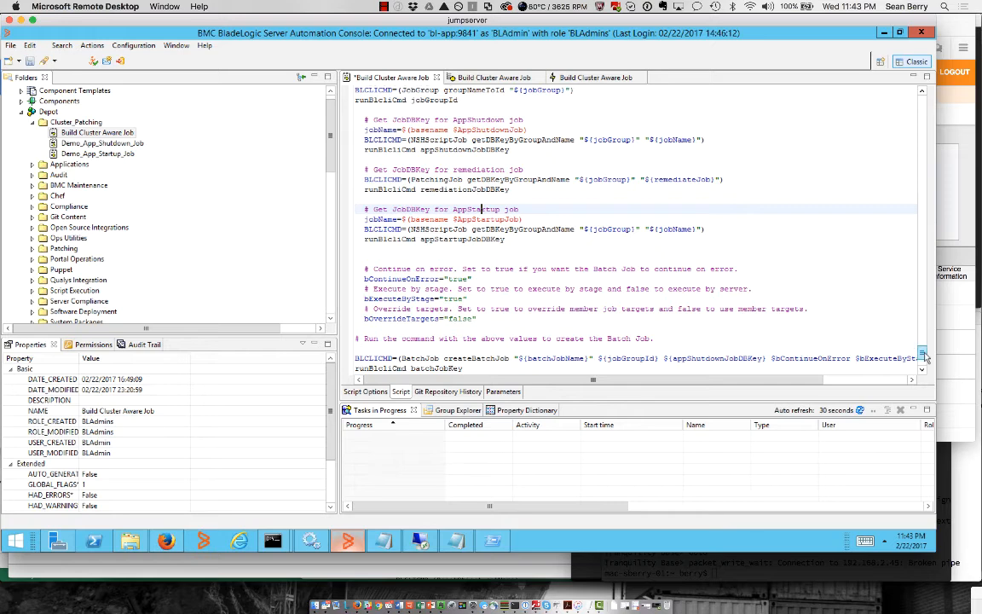
scroll(833, 333, down, 4)
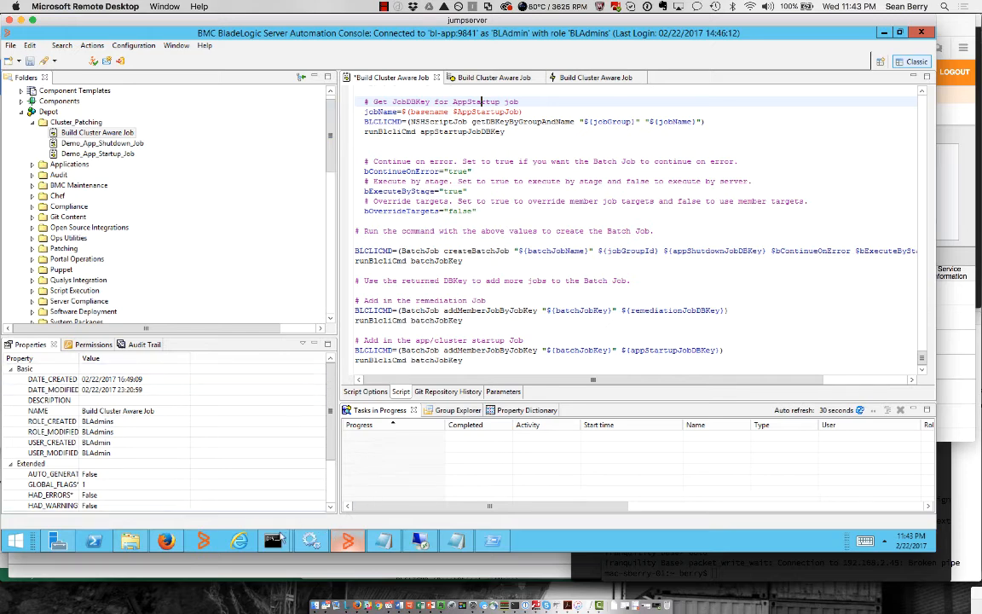
Rerun nsh setup.nsh 'Transaction Clearing' in the NSH prompt; it reports the batch job already exists
mouse_move(275, 539)
click(289, 435)
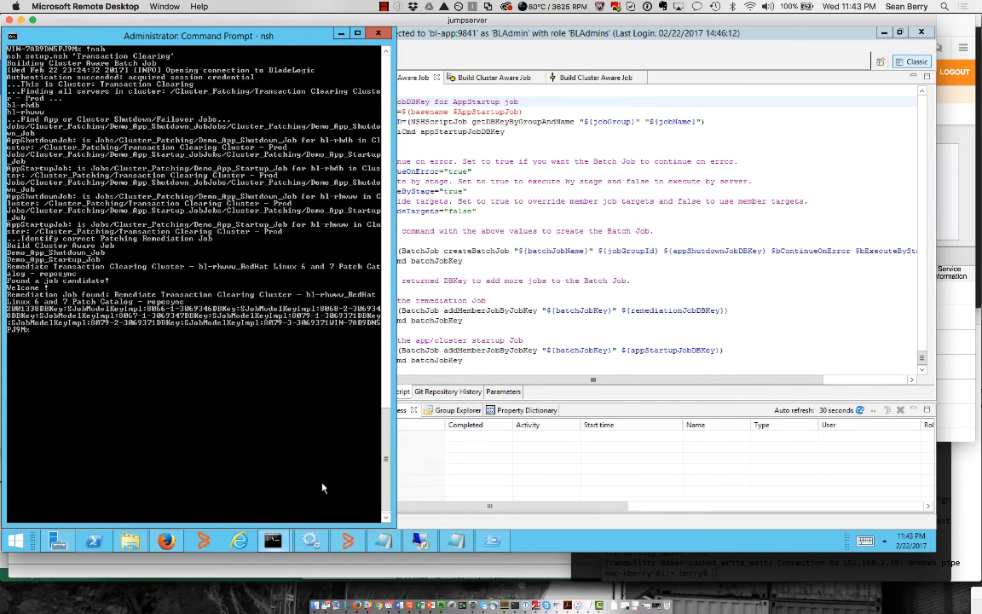
key(Up)
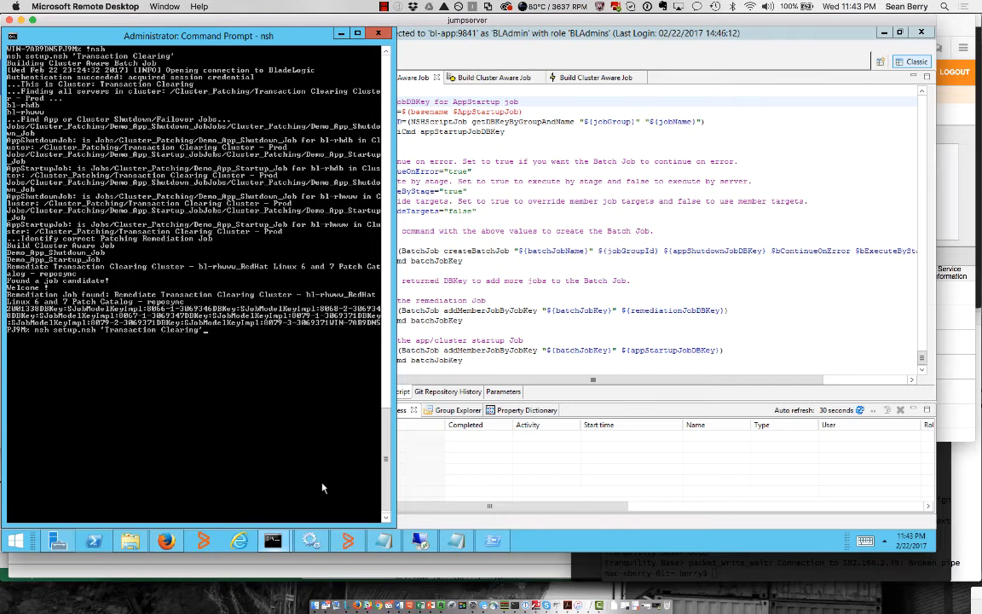
key(Return)
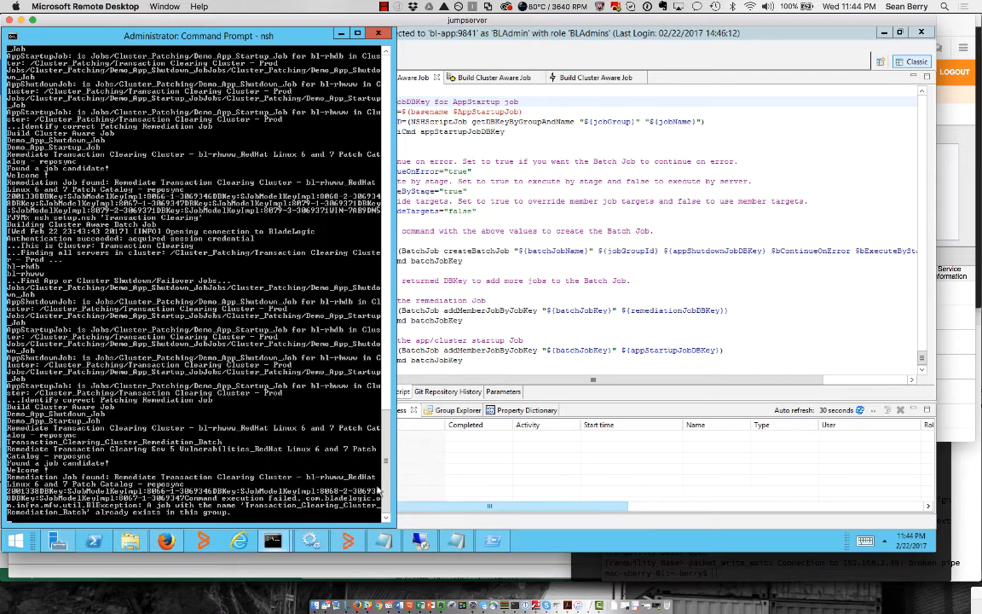
Back in the console, refresh the Jobs > Cluster_Patching folder
click(427, 490)
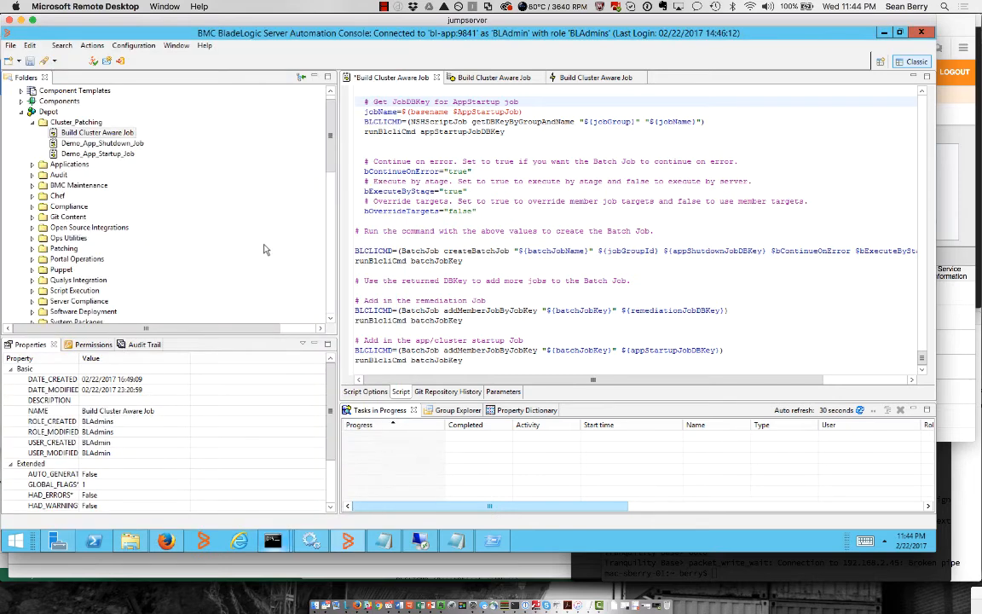
click(331, 293)
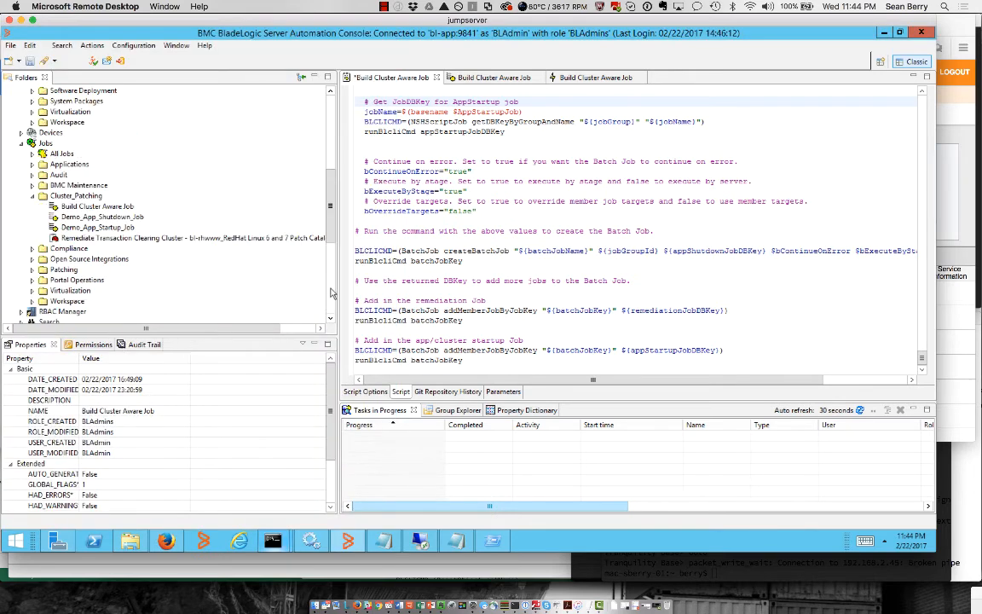
click(216, 240)
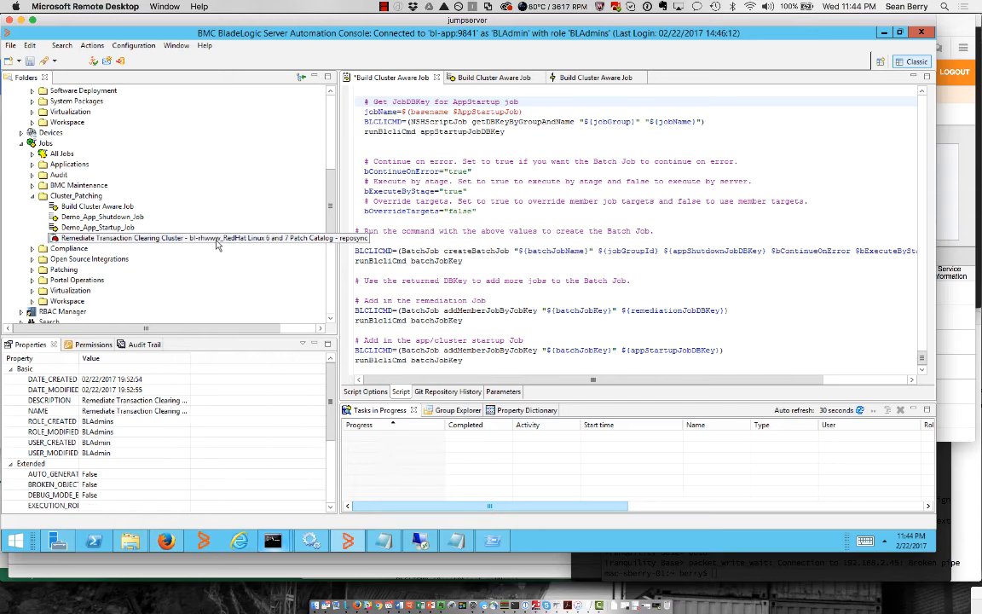
right_click(86, 198)
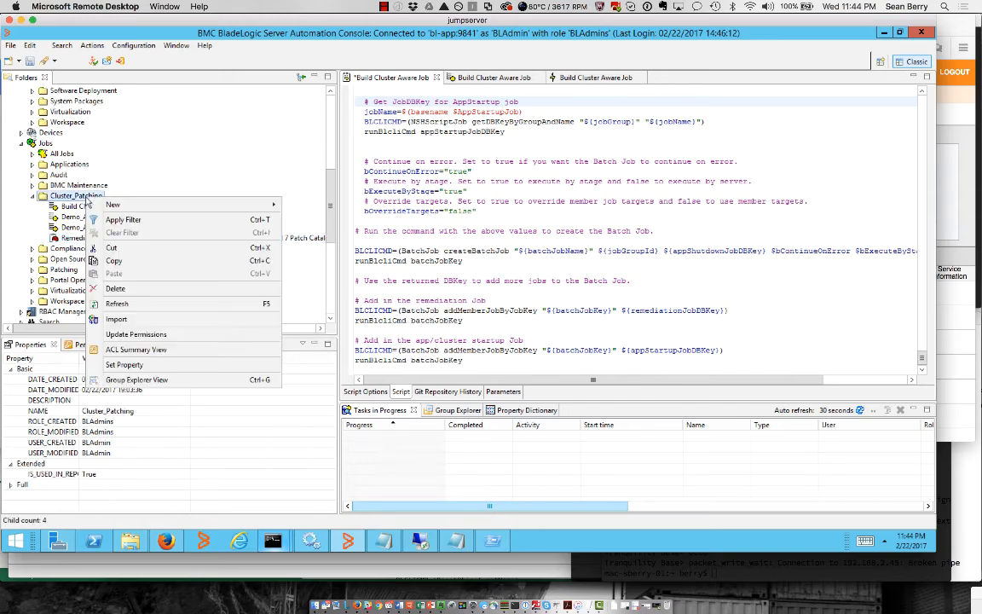
click(128, 304)
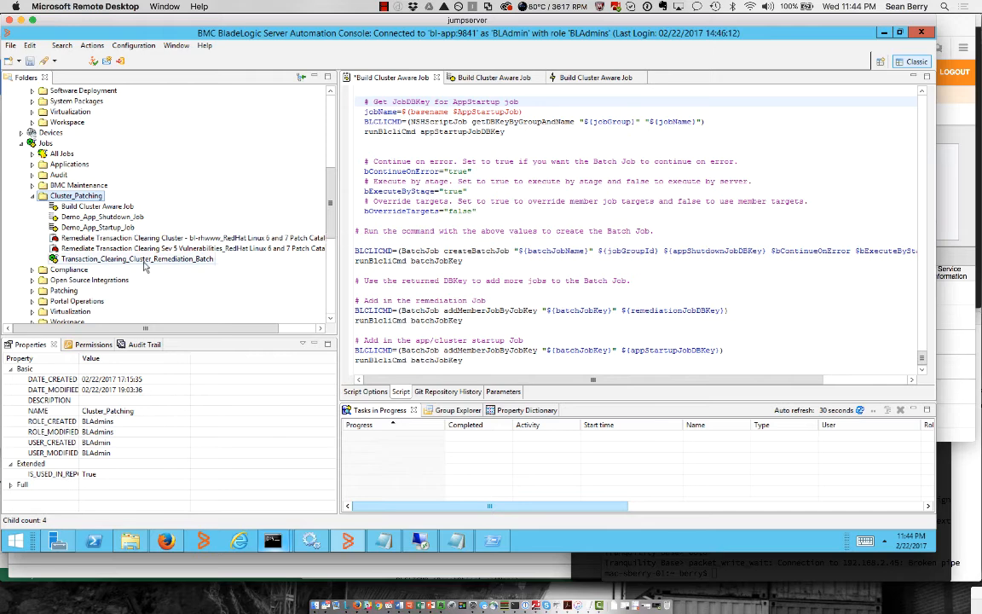
Select the new Transaction_Clearing_Cluster_Remediation_Batch job and show its run results
click(144, 259)
right_click(145, 266)
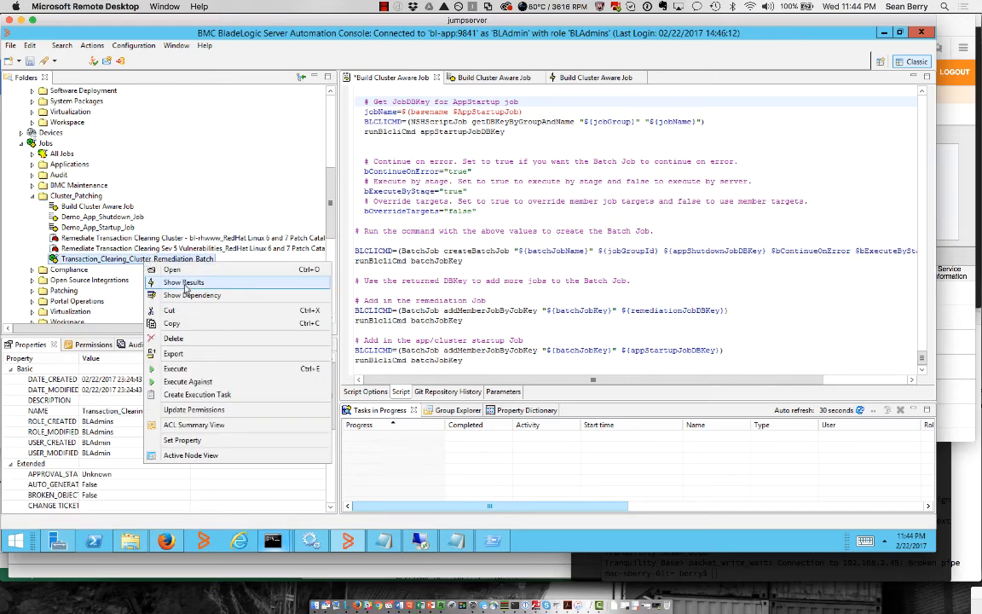
click(185, 285)
Open Transaction_Clearing_Cluster_Remediation_Batch for editing and widen its member job tree
right_click(158, 259)
click(186, 262)
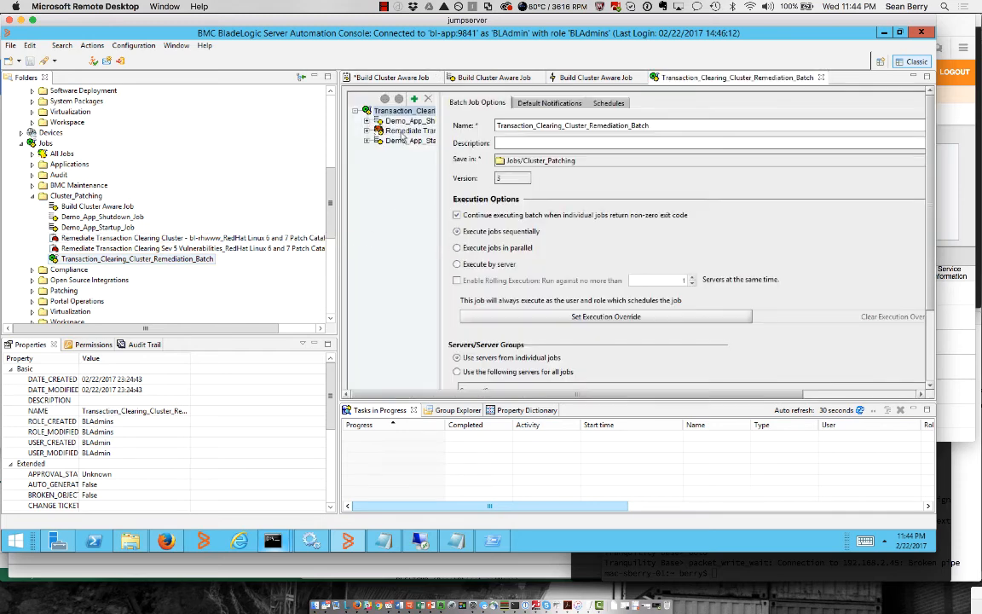
drag(438, 178, 556, 176)
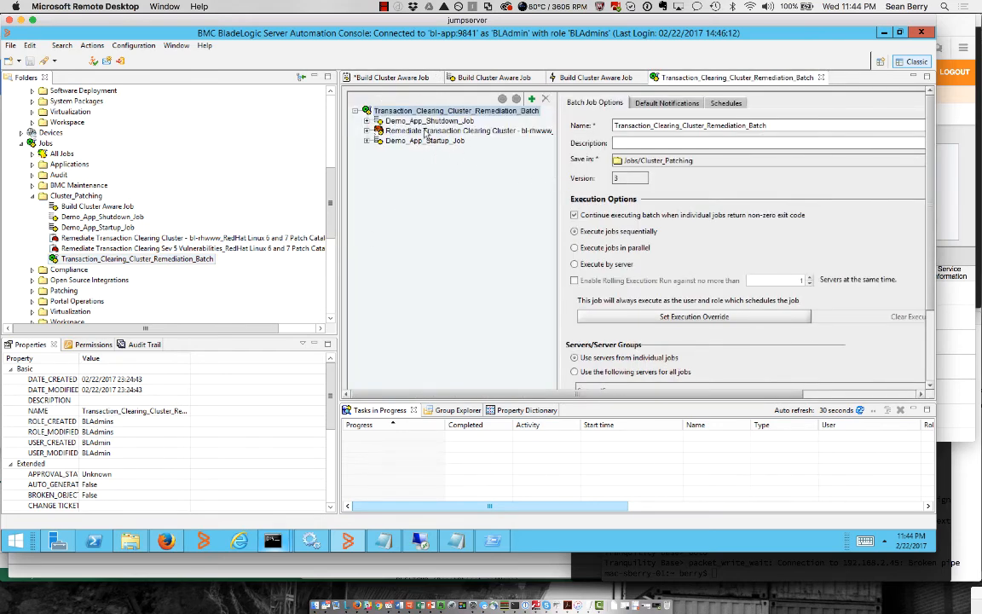
Inspect the Remediate, Demo_App_Shutdown_Job and Demo_App_Startup_Job settings, ending on Demo_App_Startup_Job
click(454, 131)
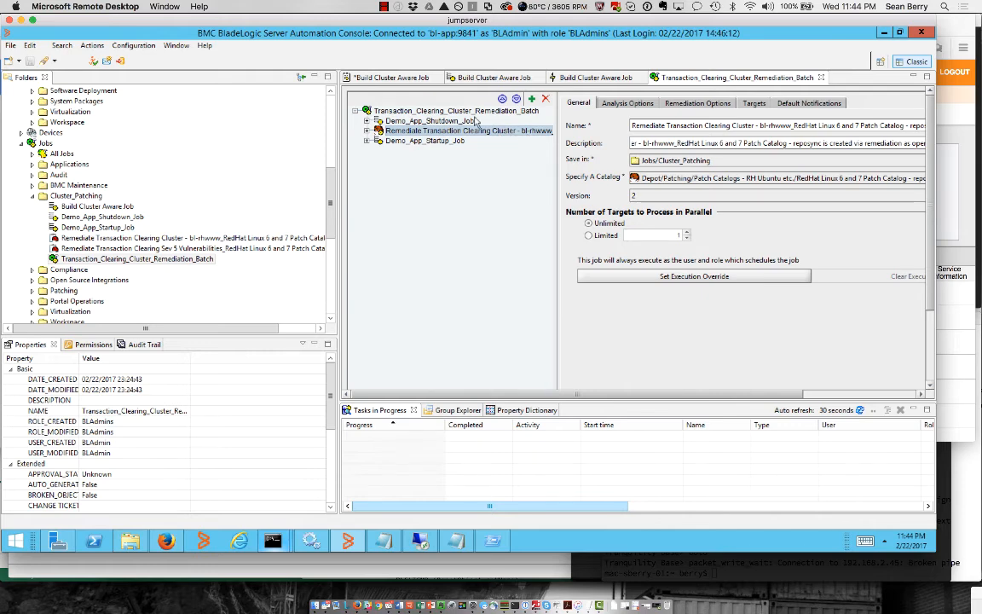
click(416, 120)
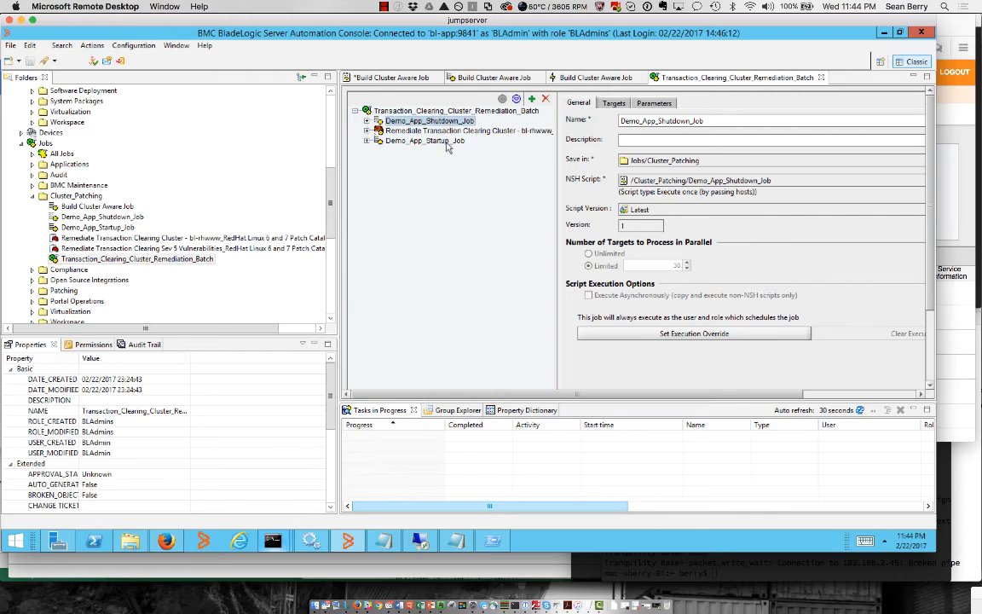
click(445, 141)
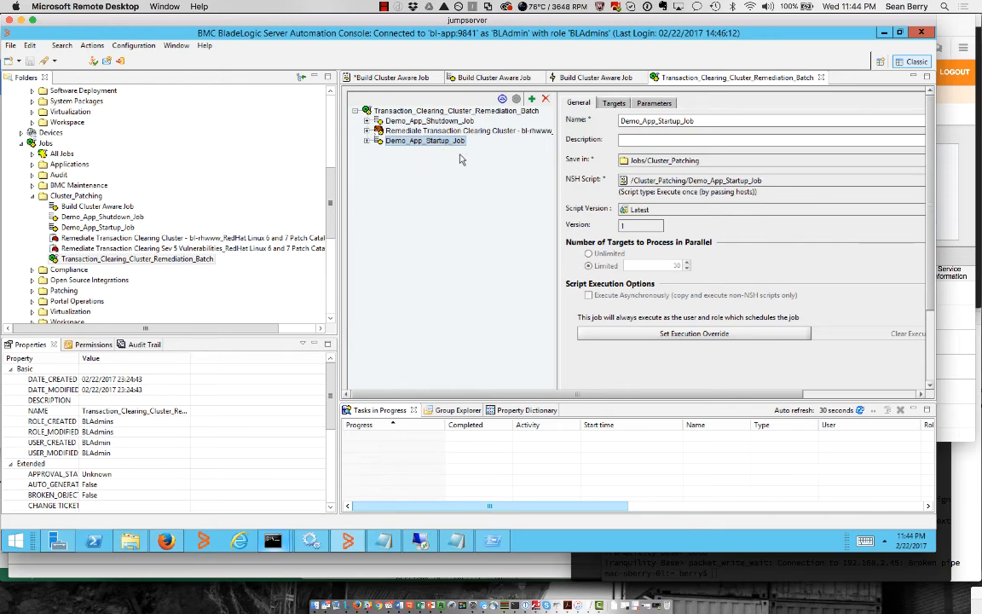
click(400, 120)
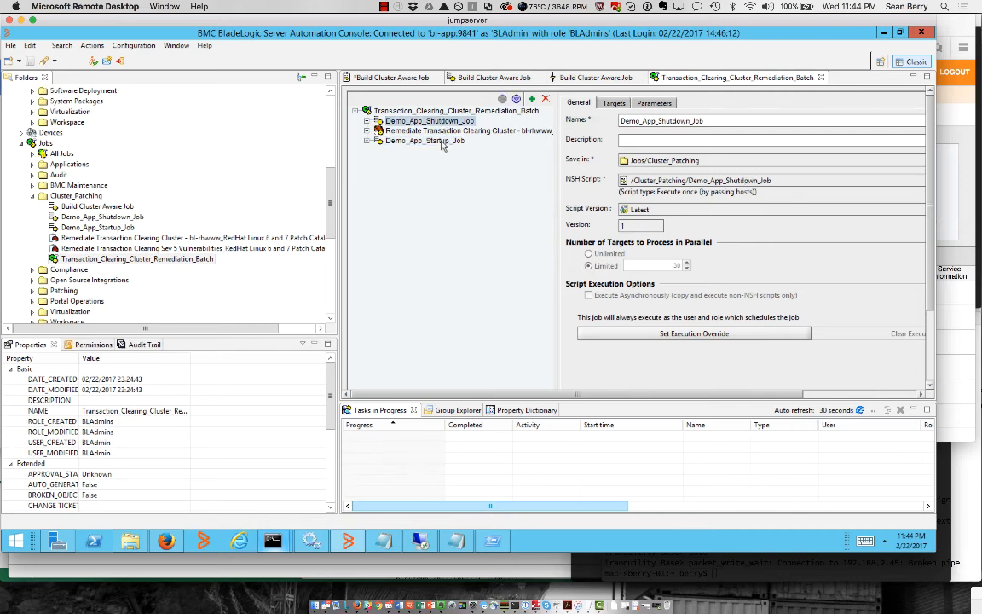
click(440, 140)
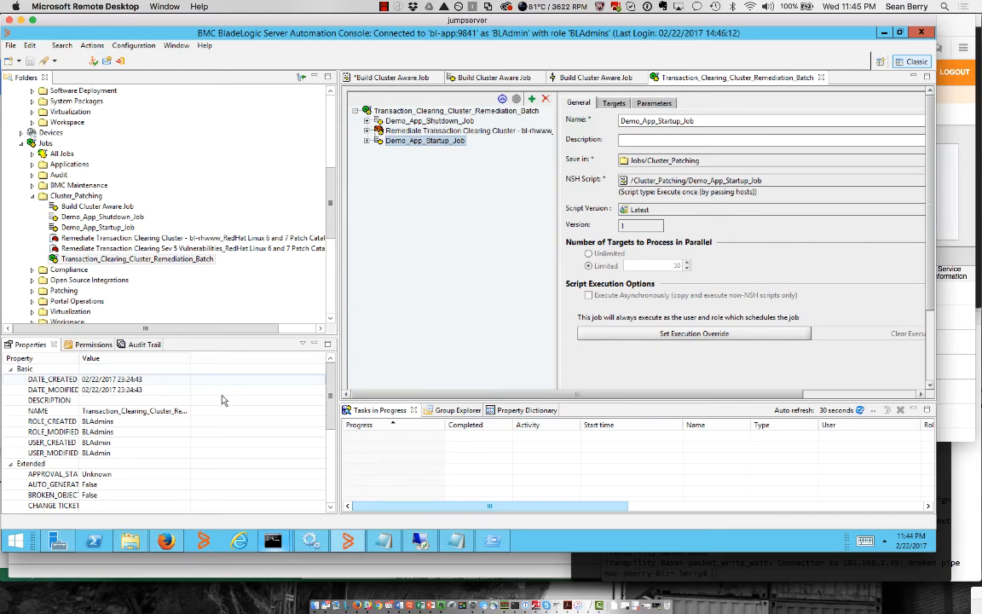
click(472, 132)
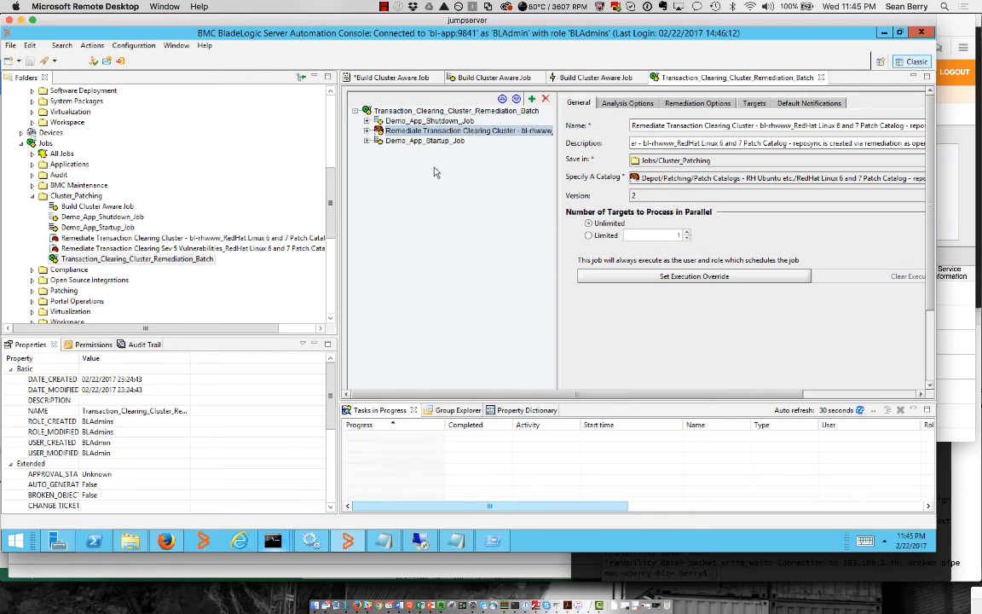
click(430, 140)
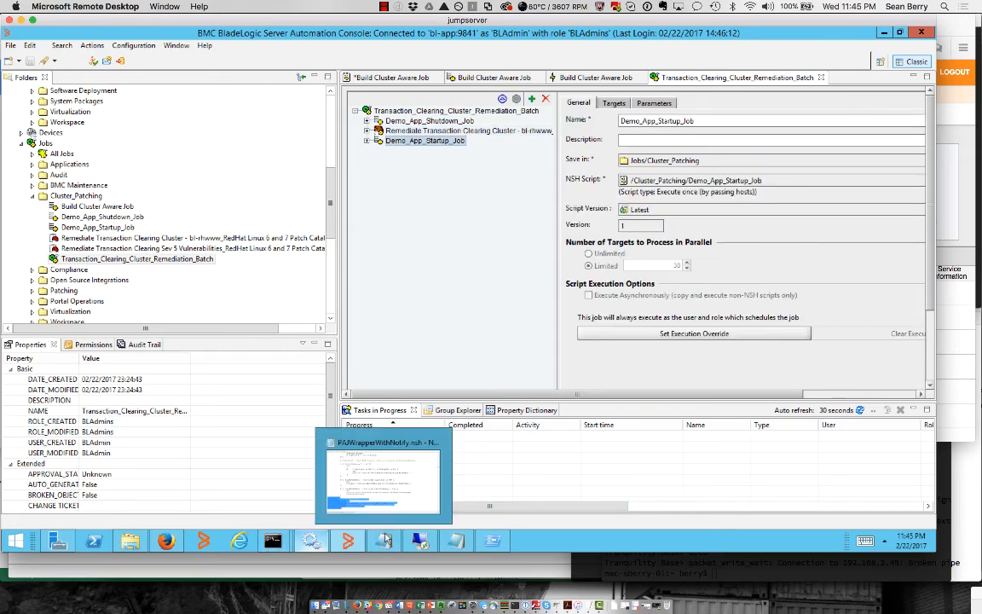
On the remote desktop, check the job0 batch job path in the import properties file
mouse_move(417, 546)
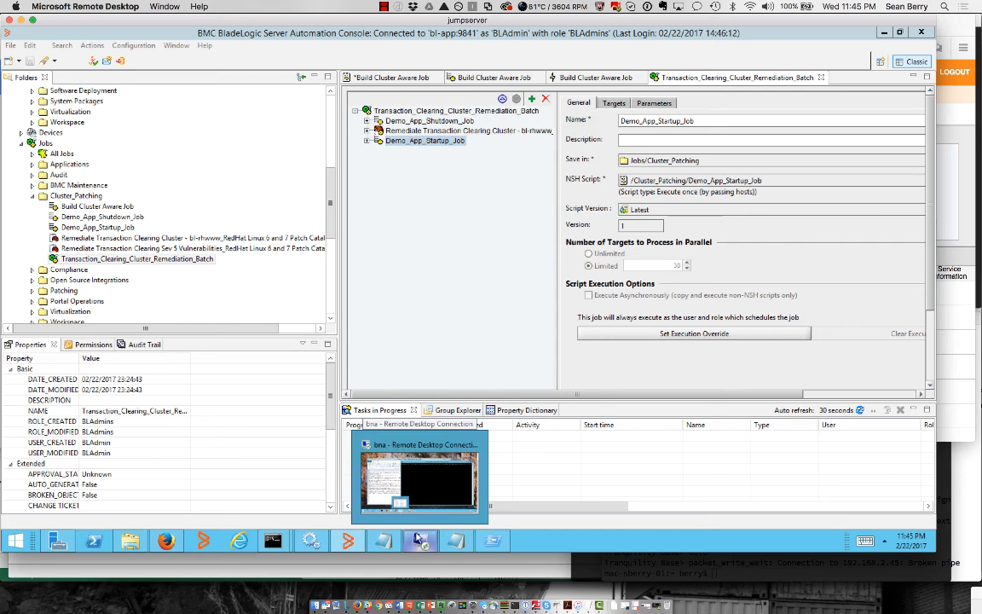
click(380, 484)
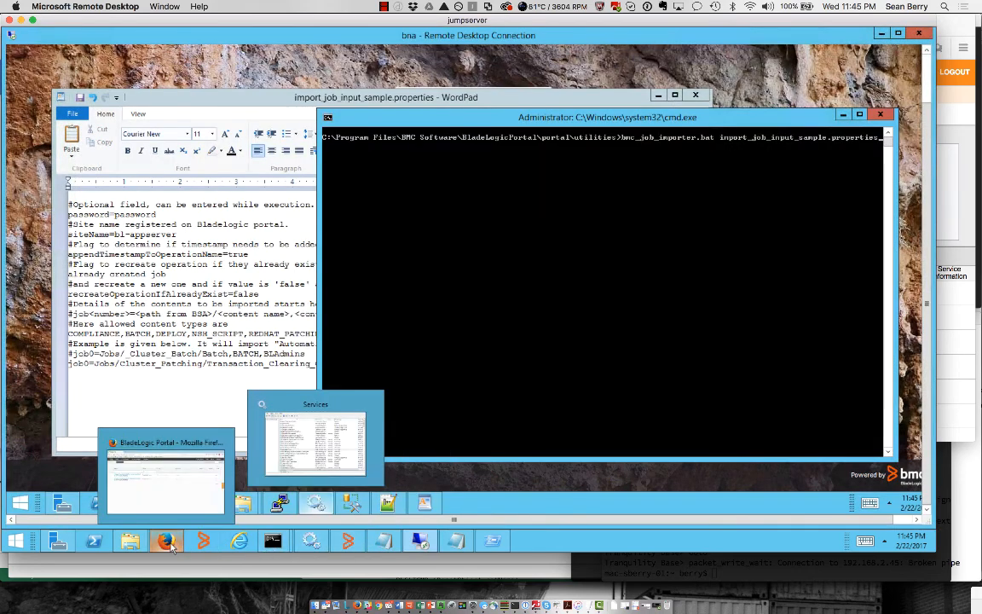
click(228, 421)
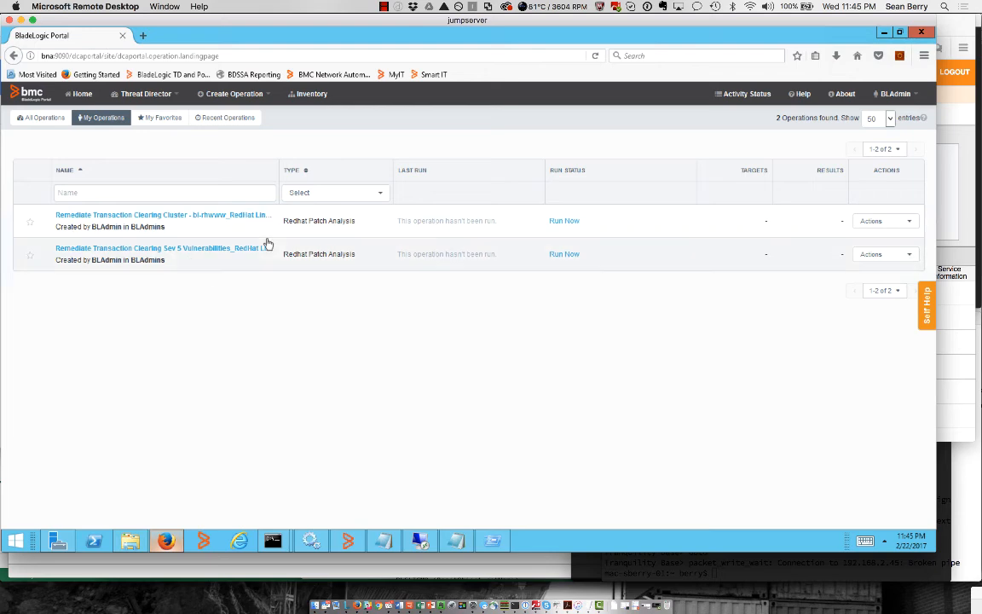
click(419, 541)
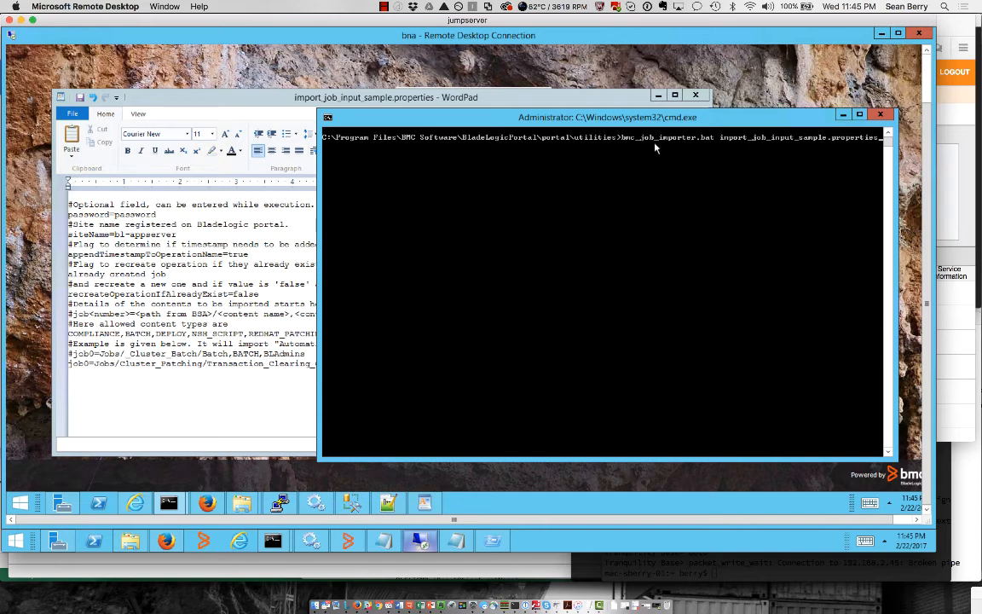
click(161, 298)
drag(94, 363, 394, 364)
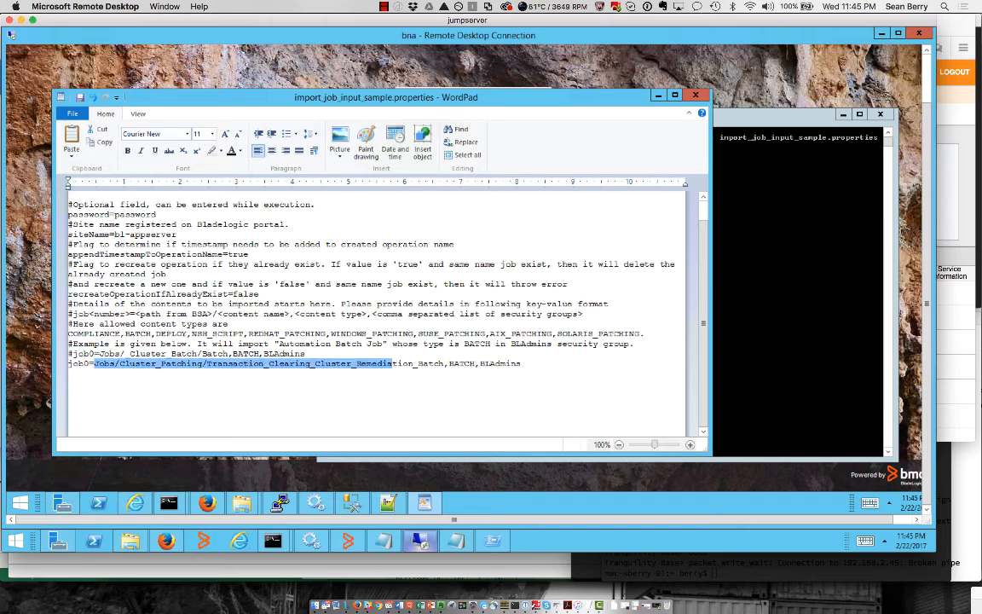
Run bmc_job_importer.bat with the properties file and submit the portal password
click(739, 322)
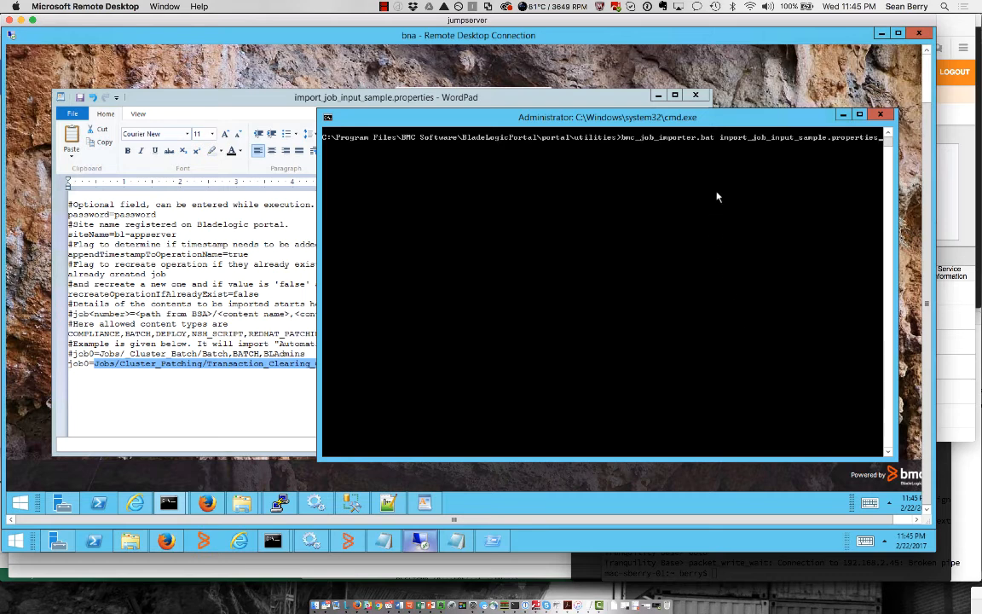
key(Return)
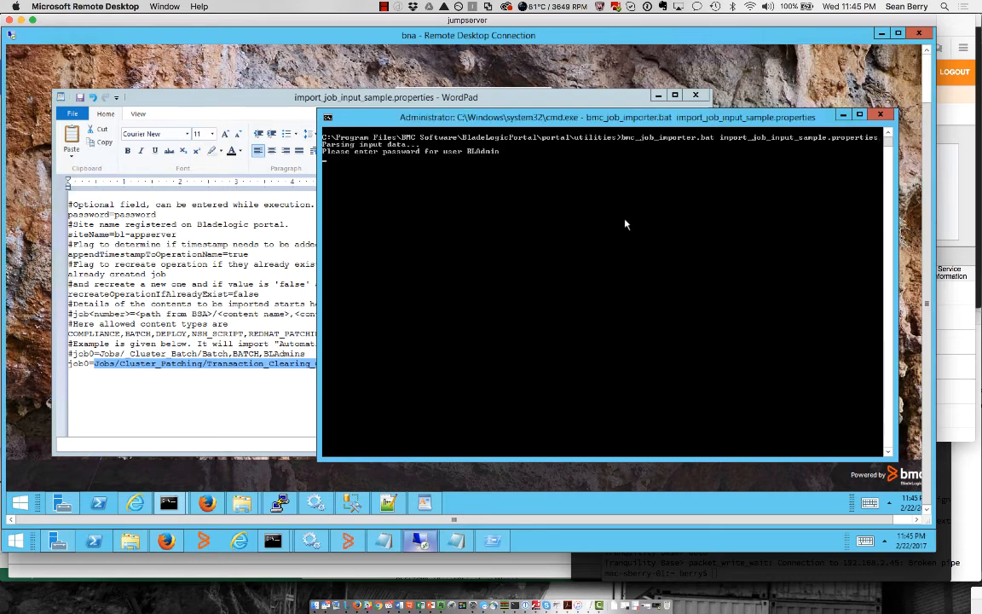
key(Return)
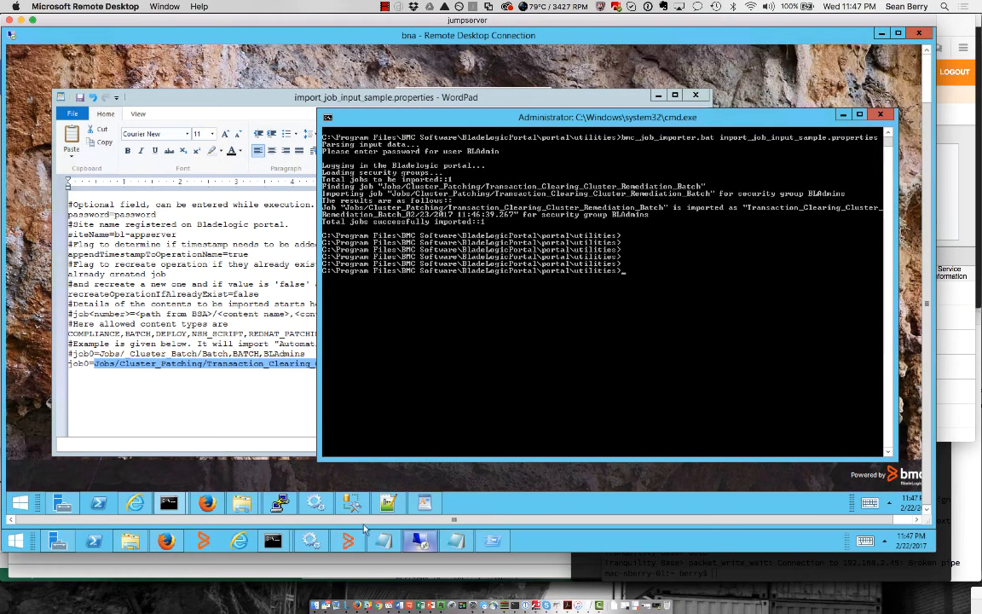
Reload the BladeLogic Portal page so the imported batch appears in My Operations
click(168, 544)
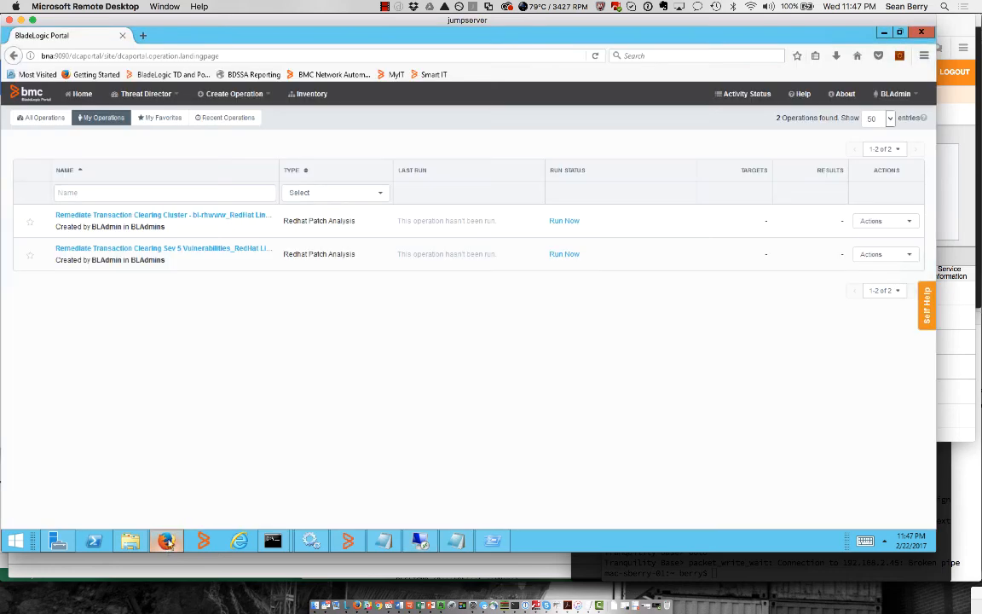
right_click(297, 369)
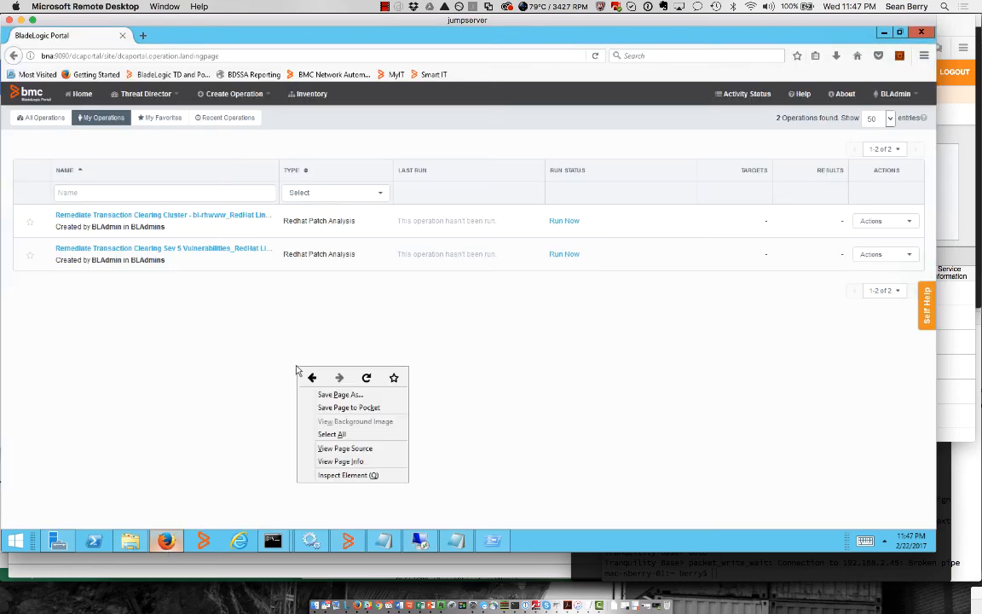
click(367, 376)
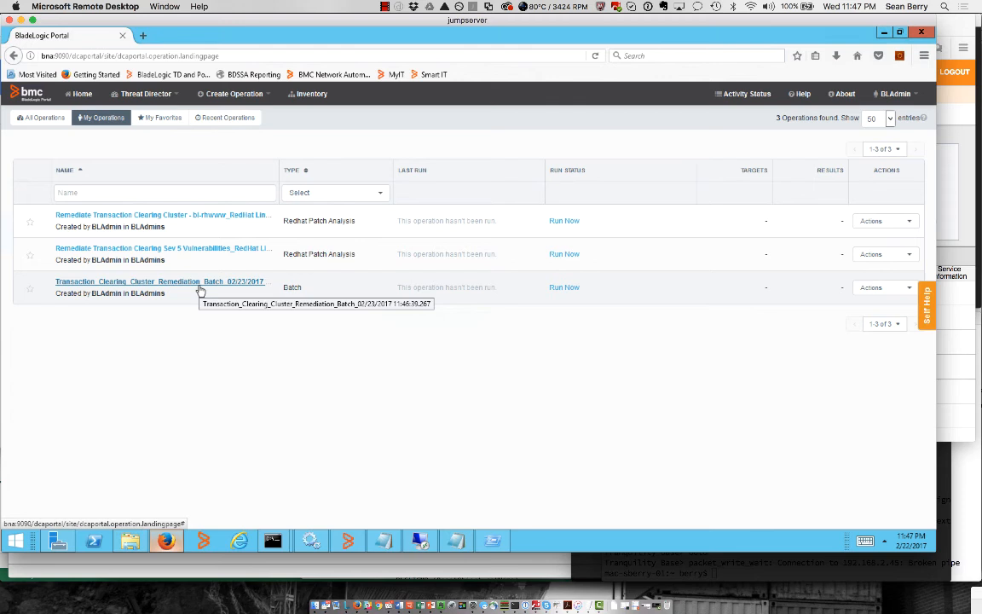
Open the batch operation's Run Results, go back, and view its Actions dropdown
click(198, 291)
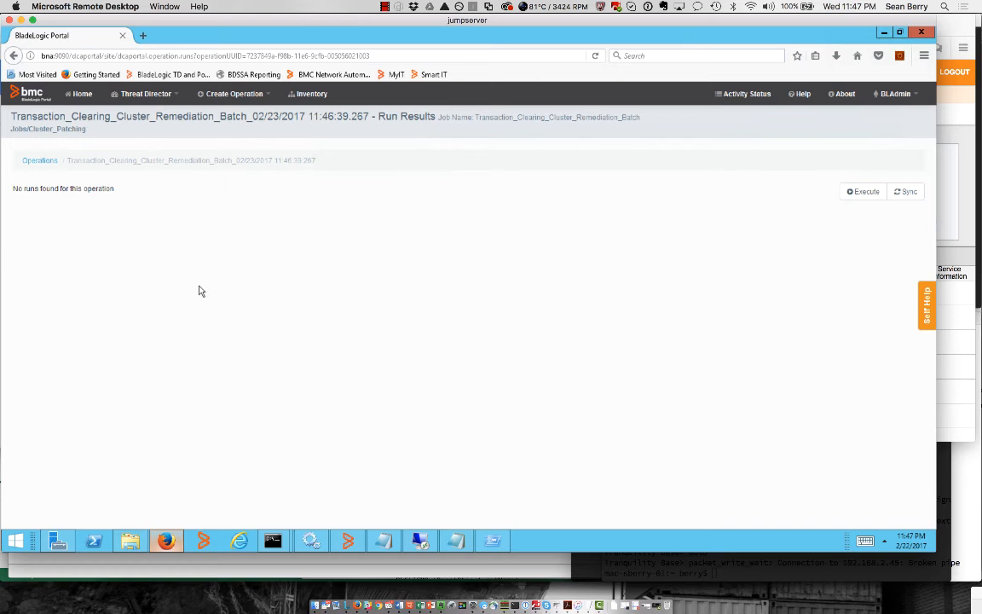
click(14, 56)
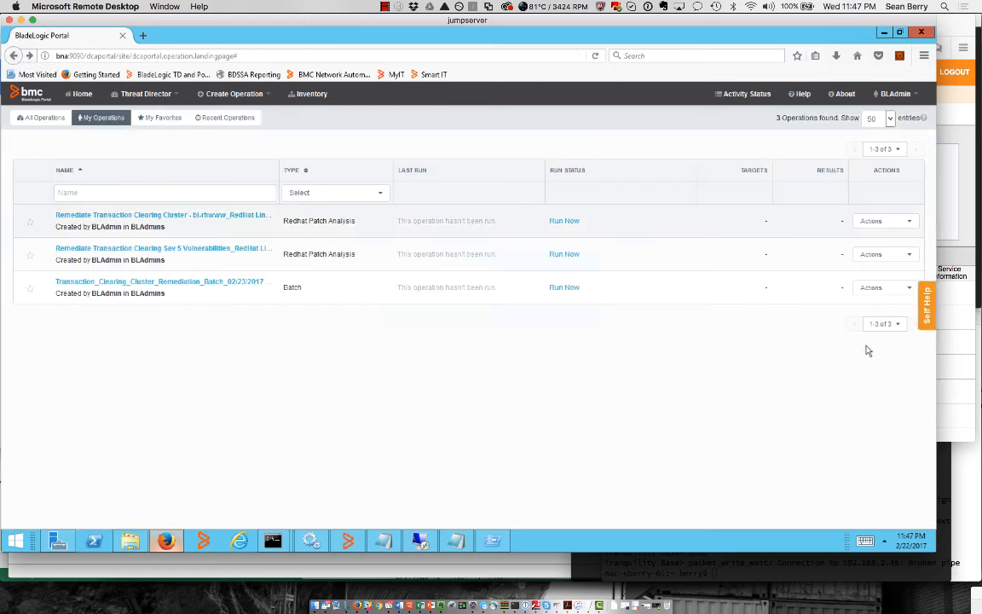
click(886, 287)
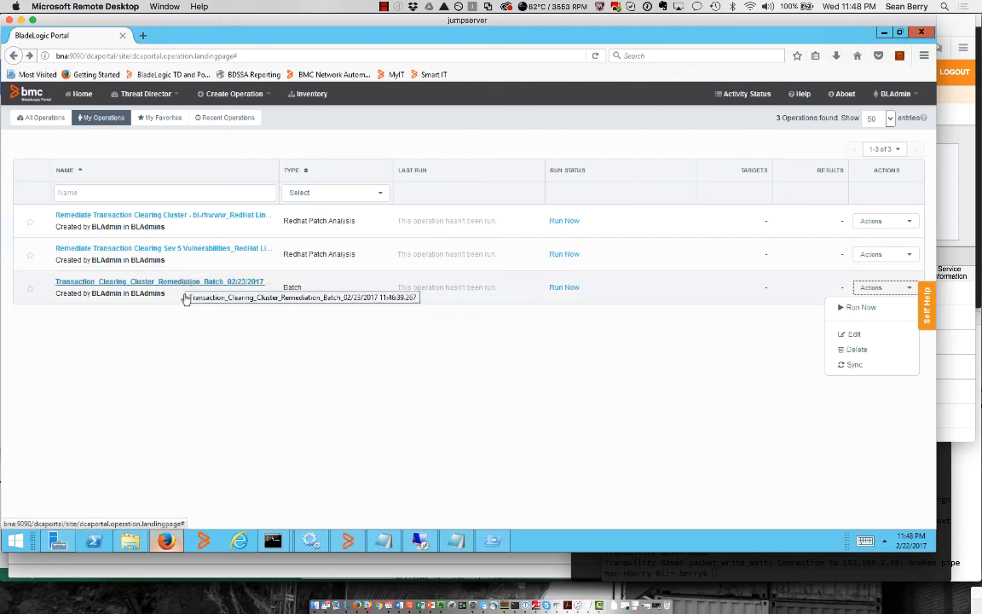
click(345, 542)
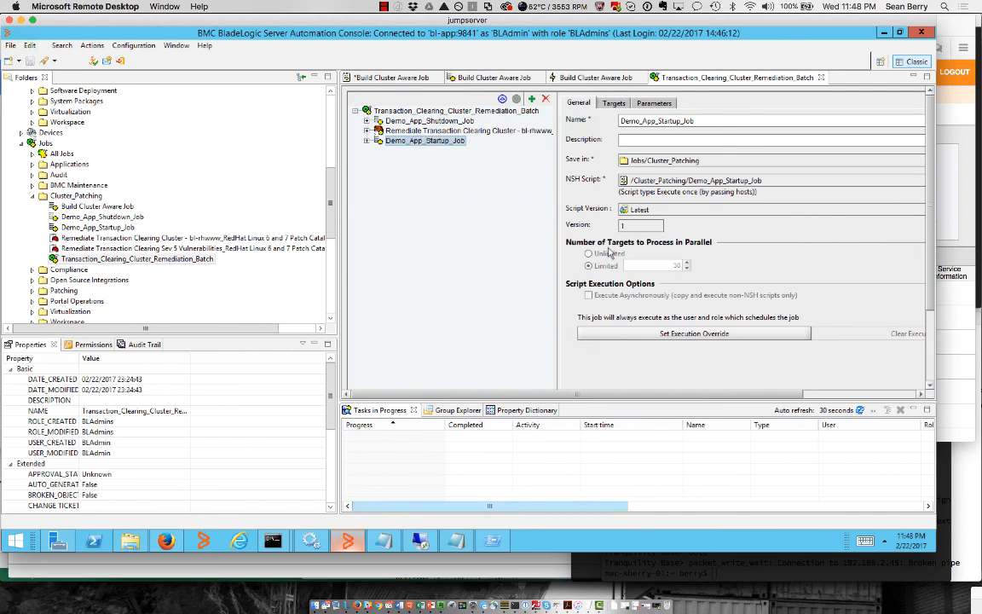
click(884, 33)
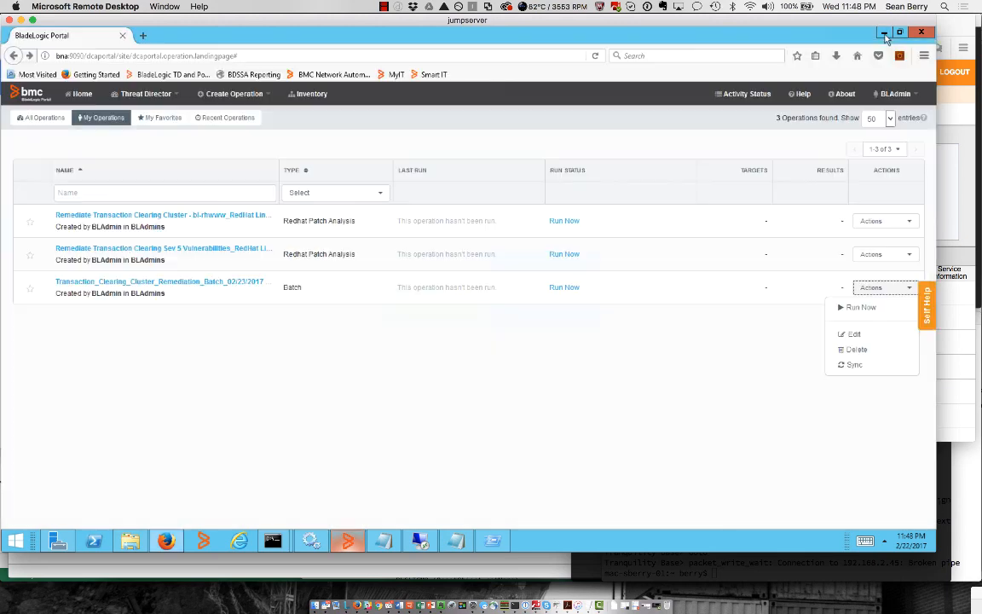
Open Threat Director > Vulnerabilities and filter the Reference ID by 0073
click(156, 103)
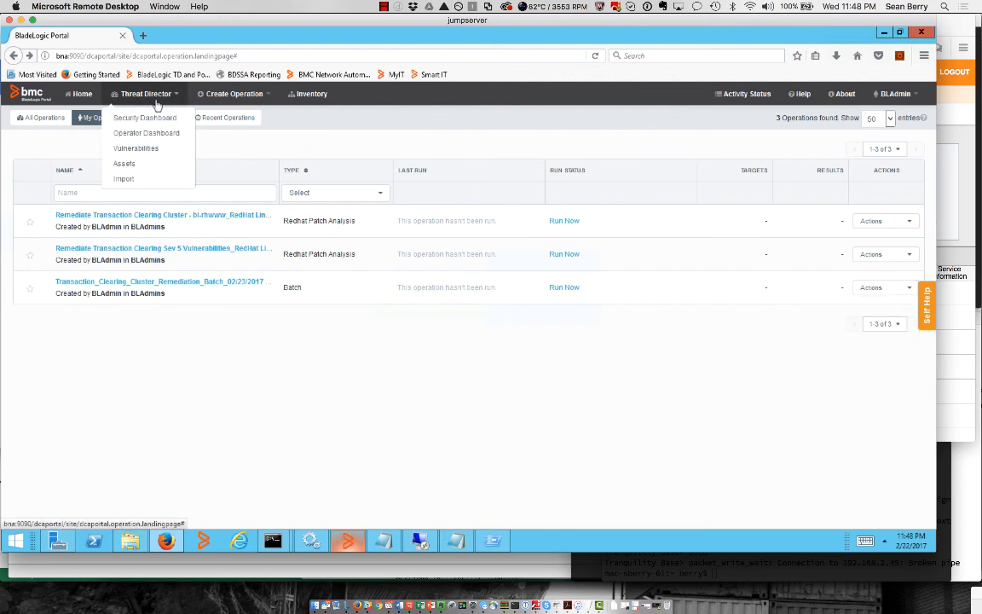
click(142, 150)
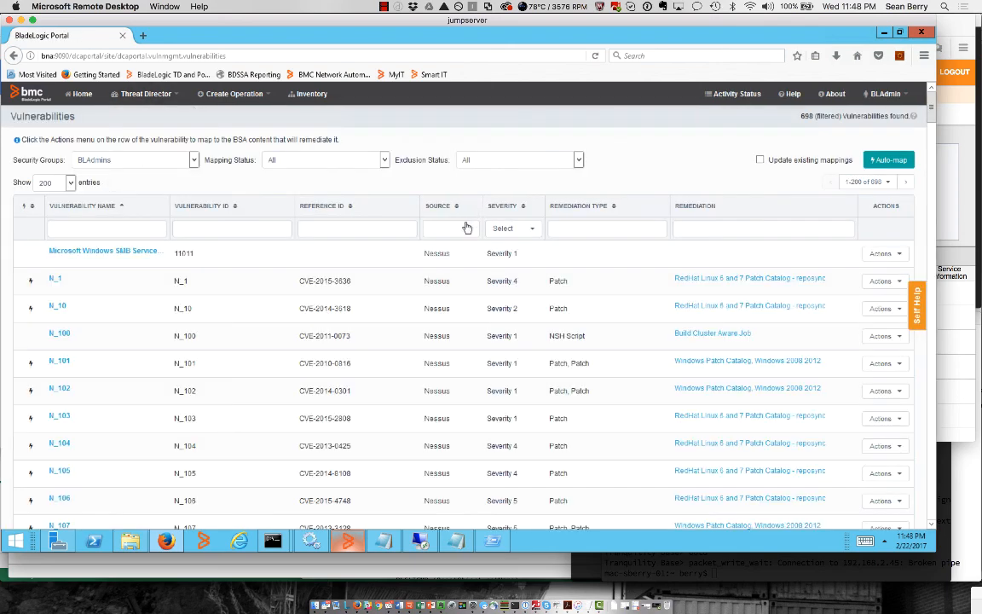
click(334, 223)
text(00)
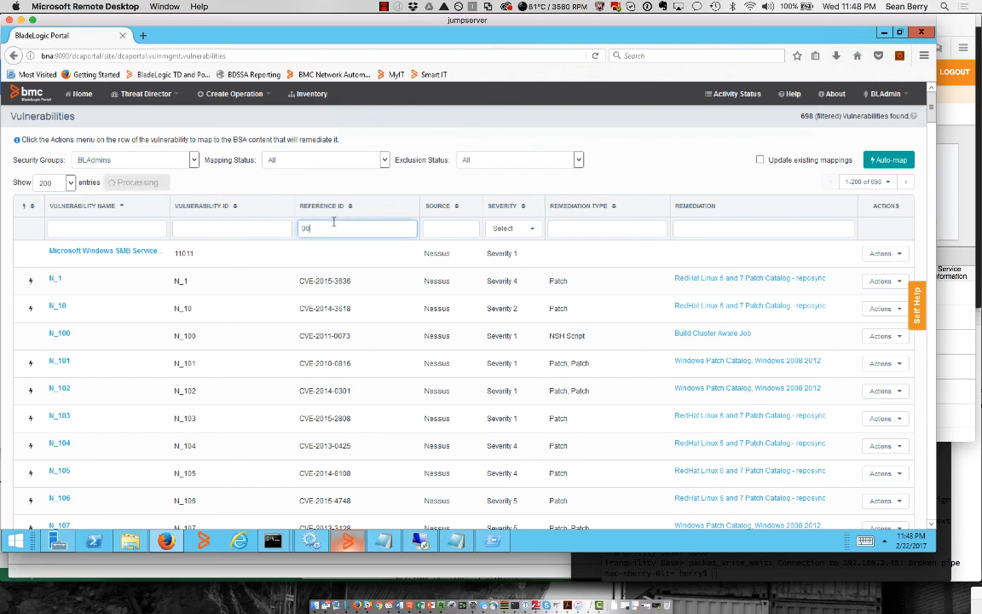
text(73)
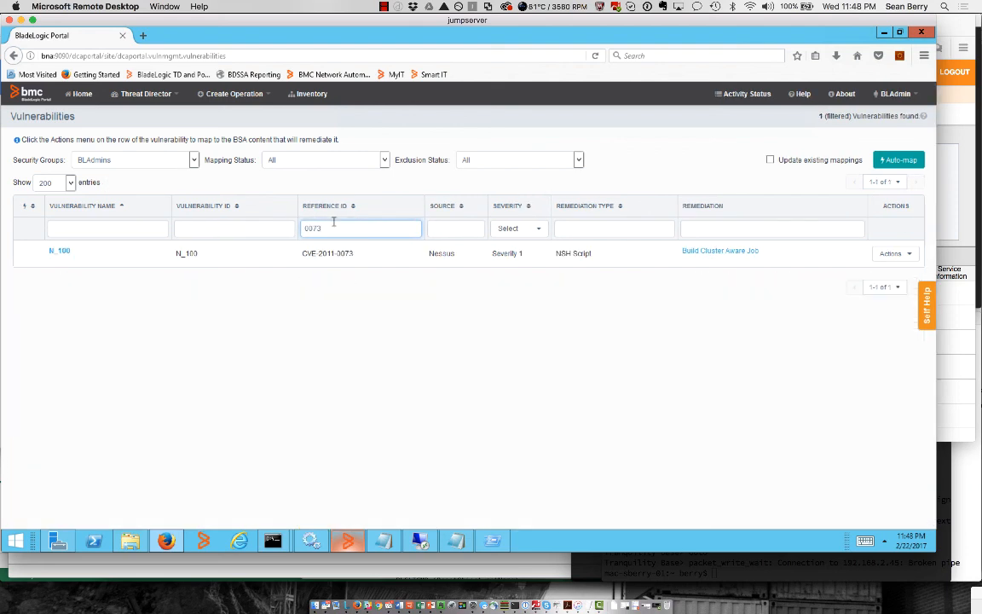